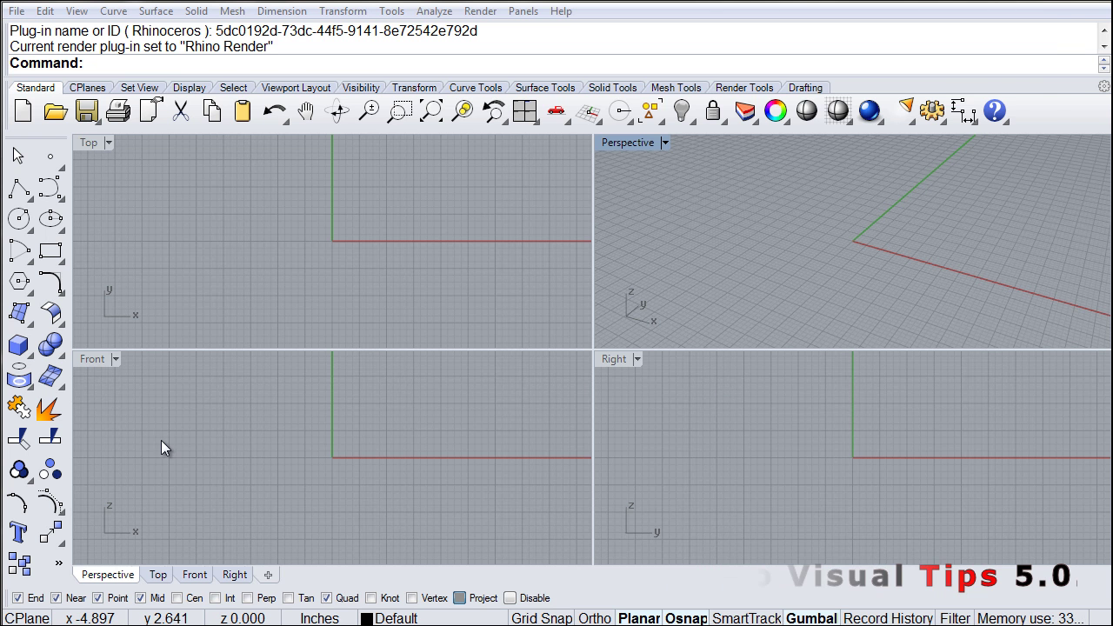
Open the model file USB_FLASH_DRIVE.3dm from the All_3DM_Files folder
{"action": "key", "text": "ctrl+o"}
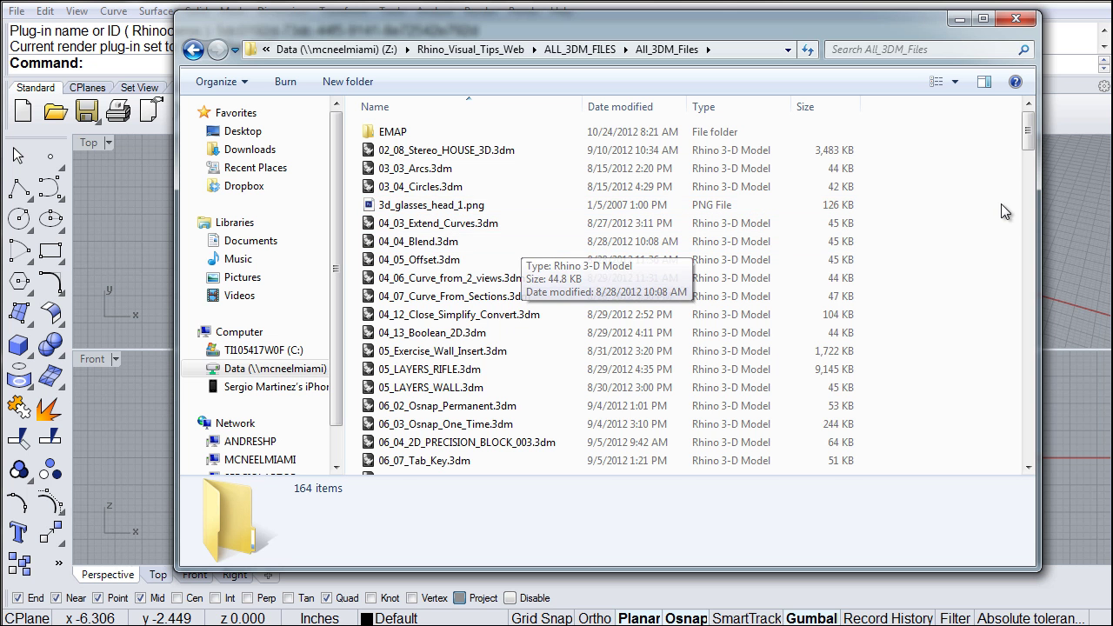
{"action": "left_click_drag", "start_coordinate": [1029, 139], "coordinate": [1041, 439]}
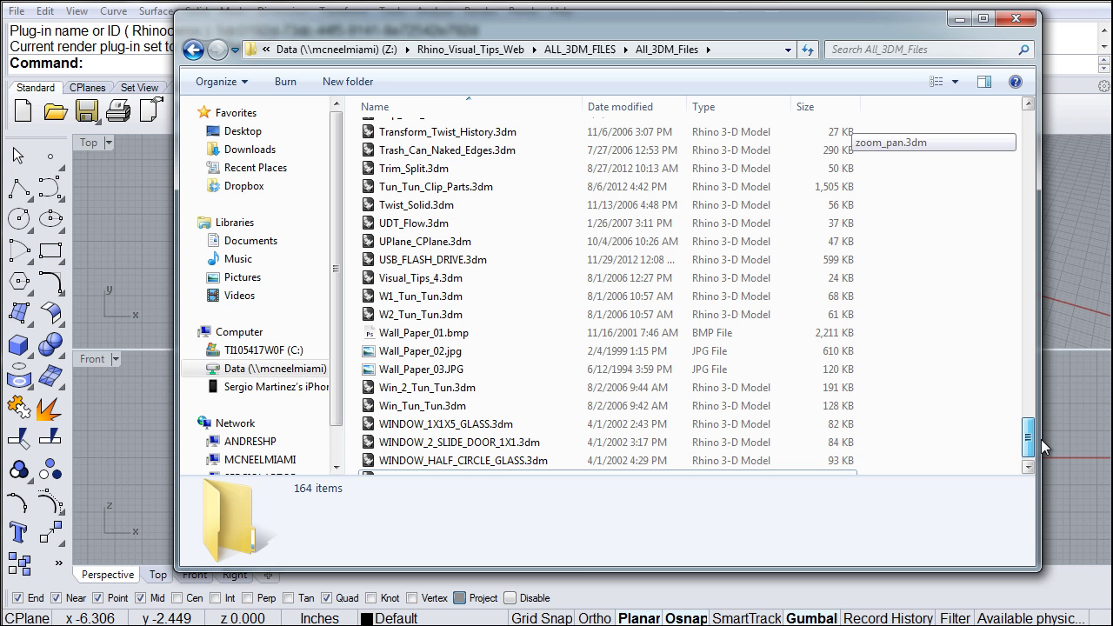
{"action": "left_click", "coordinate": [444, 262]}
{"action": "left_click_drag", "start_coordinate": [374, 266], "coordinate": [132, 252]}
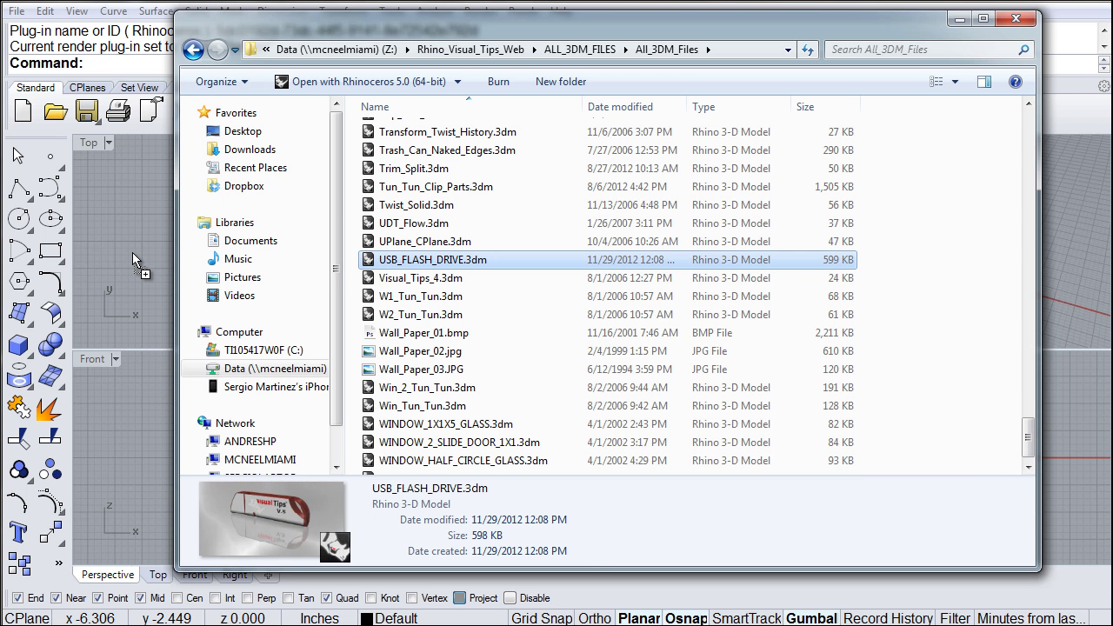
{"action": "left_click", "coordinate": [958, 20]}
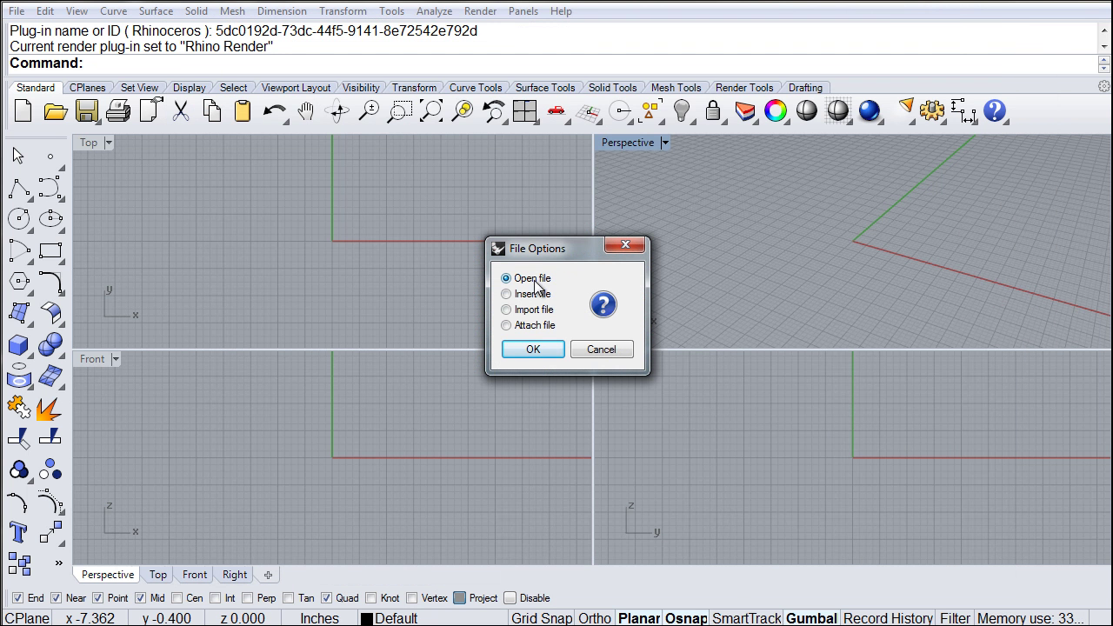
{"action": "left_click", "coordinate": [533, 350]}
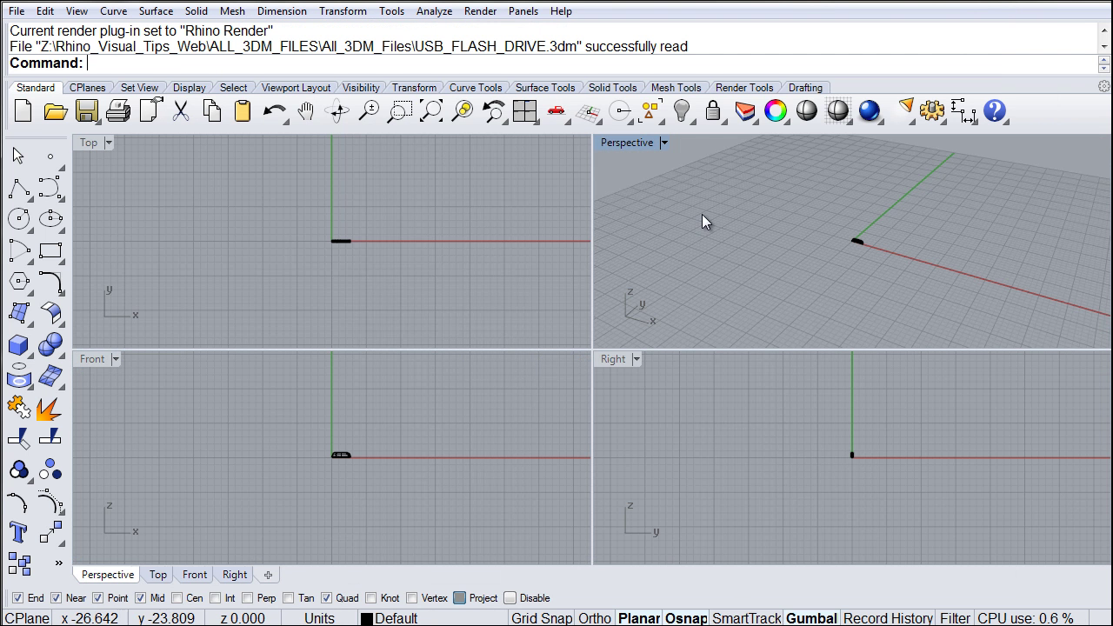
Maximize the Perspective viewport and zoom to the extents of the flash drive
{"action": "double_click", "coordinate": [628, 142]}
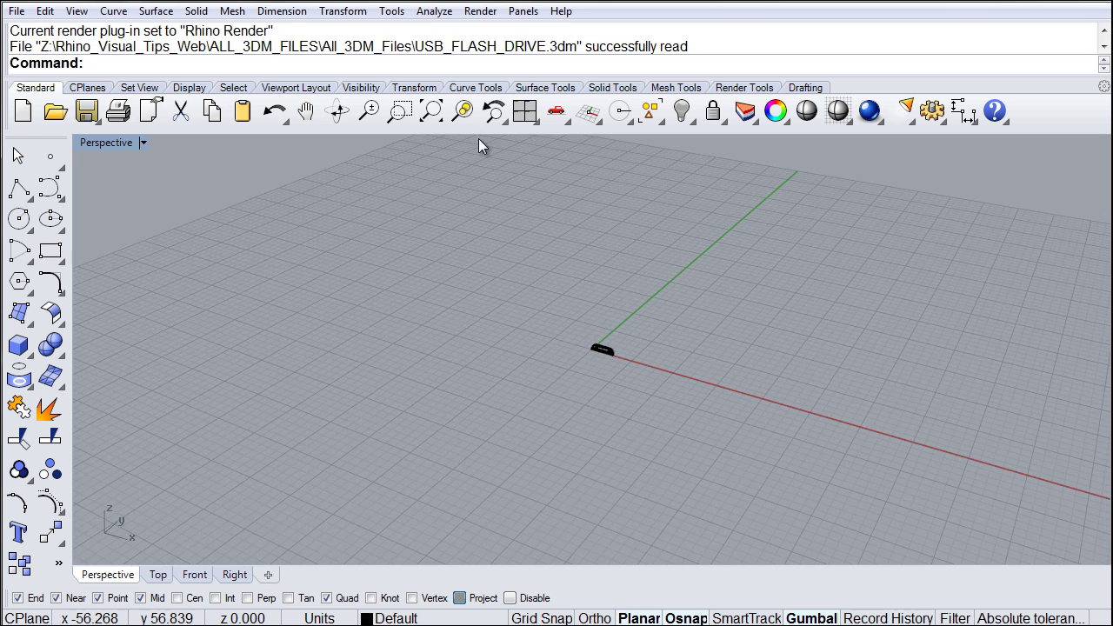
{"action": "left_click", "coordinate": [432, 111]}
{"action": "mouse_move", "coordinate": [472, 373]}
{"action": "right_mouse_down"}
{"action": "mouse_move", "coordinate": [609, 392]}
{"action": "mouse_move", "coordinate": [763, 316]}
{"action": "mouse_move", "coordinate": [629, 323]}
{"action": "mouse_move", "coordinate": [608, 391]}
{"action": "mouse_move", "coordinate": [492, 373]}
{"action": "right_mouse_up"}
{"action": "right_click_drag", "start_coordinate": [694, 372], "coordinate": [671, 373]}
{"action": "right_click_drag", "start_coordinate": [549, 332], "coordinate": [521, 374]}
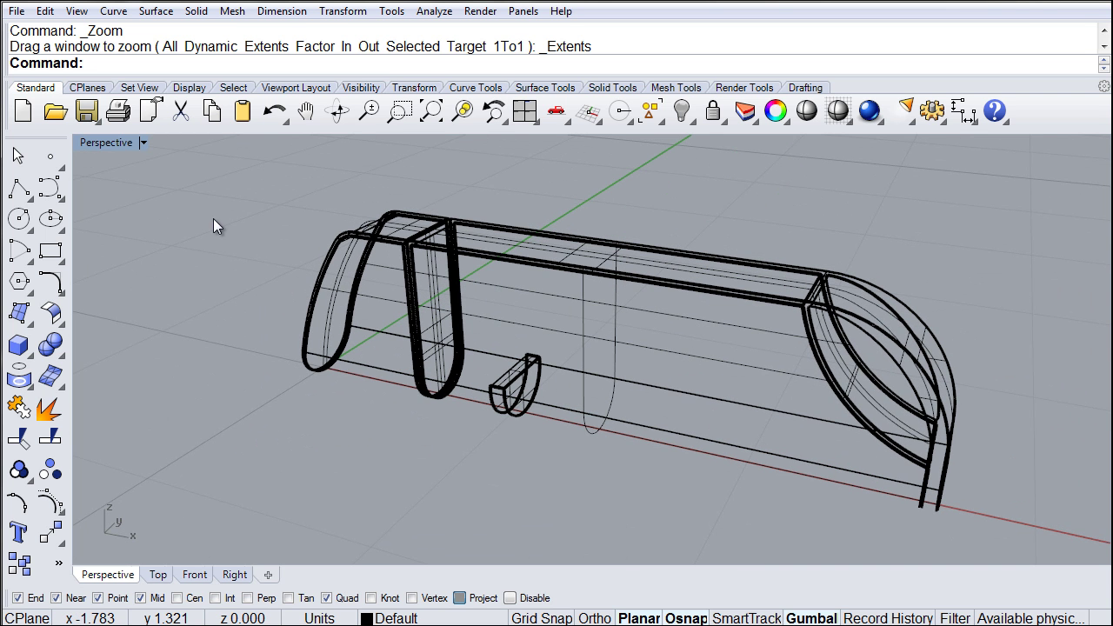
Set the Perspective viewport to the Rendered display mode and inspect the flash drive's body from several angles
{"action": "left_click", "coordinate": [107, 143]}
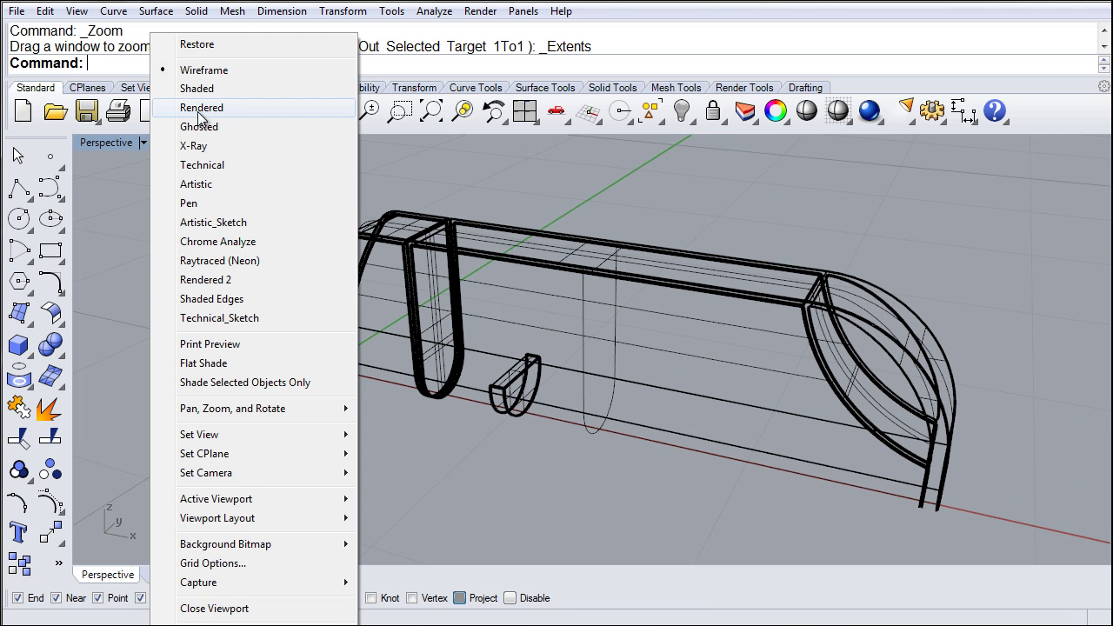
{"action": "left_click", "coordinate": [202, 107]}
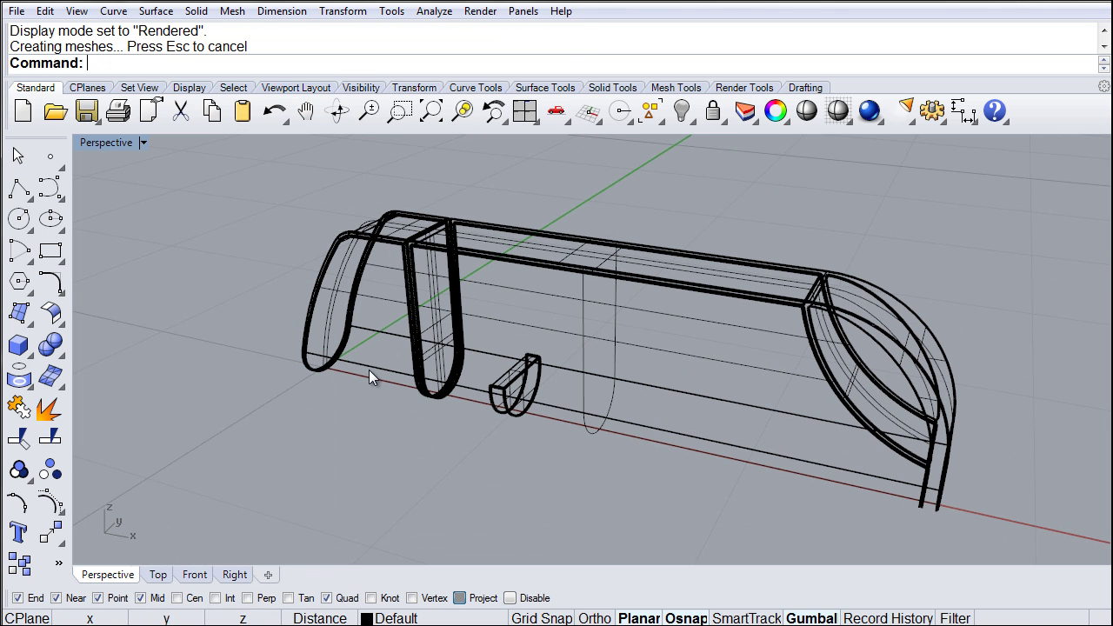
{"action": "right_click_drag", "start_coordinate": [376, 345], "coordinate": [547, 318]}
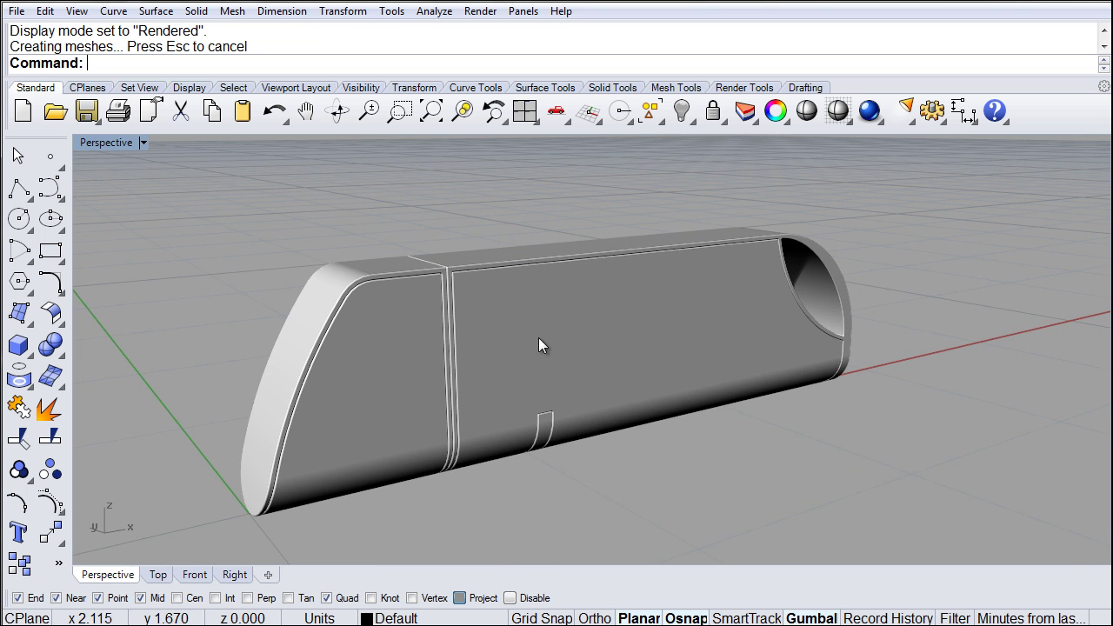
{"action": "right_click_drag", "start_coordinate": [542, 378], "coordinate": [614, 350]}
{"action": "left_click", "coordinate": [612, 345]}
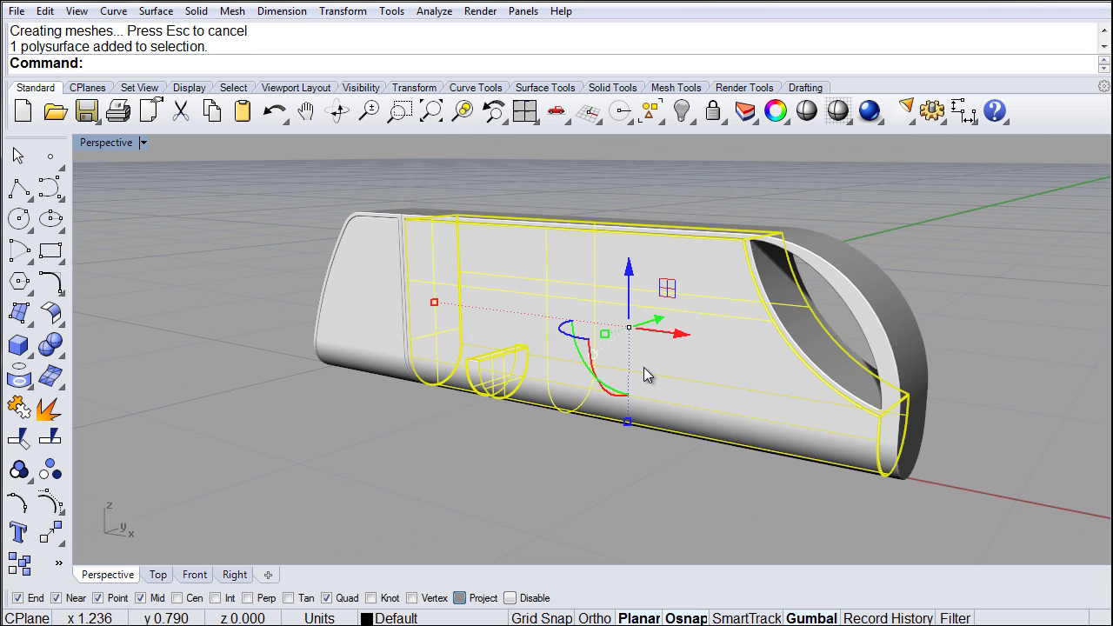
{"action": "left_click", "coordinate": [532, 490]}
{"action": "right_click_drag", "start_coordinate": [532, 391], "coordinate": [757, 386]}
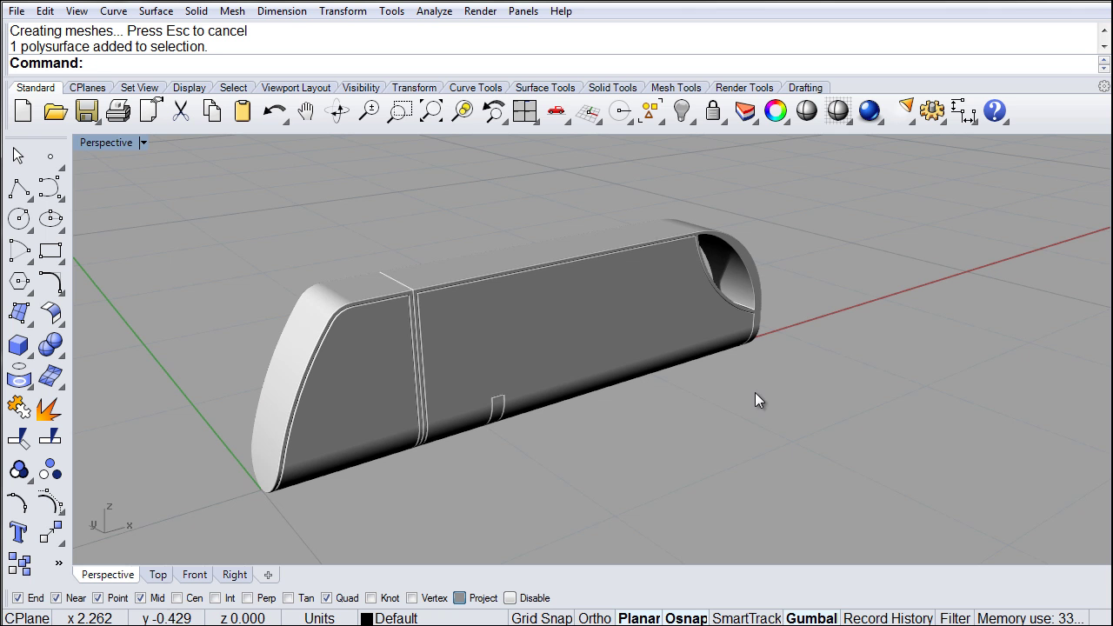
Show the object Properties and add Environments, Ground Plane, Libraries and Materials to the same floating group
{"action": "left_click", "coordinate": [773, 113]}
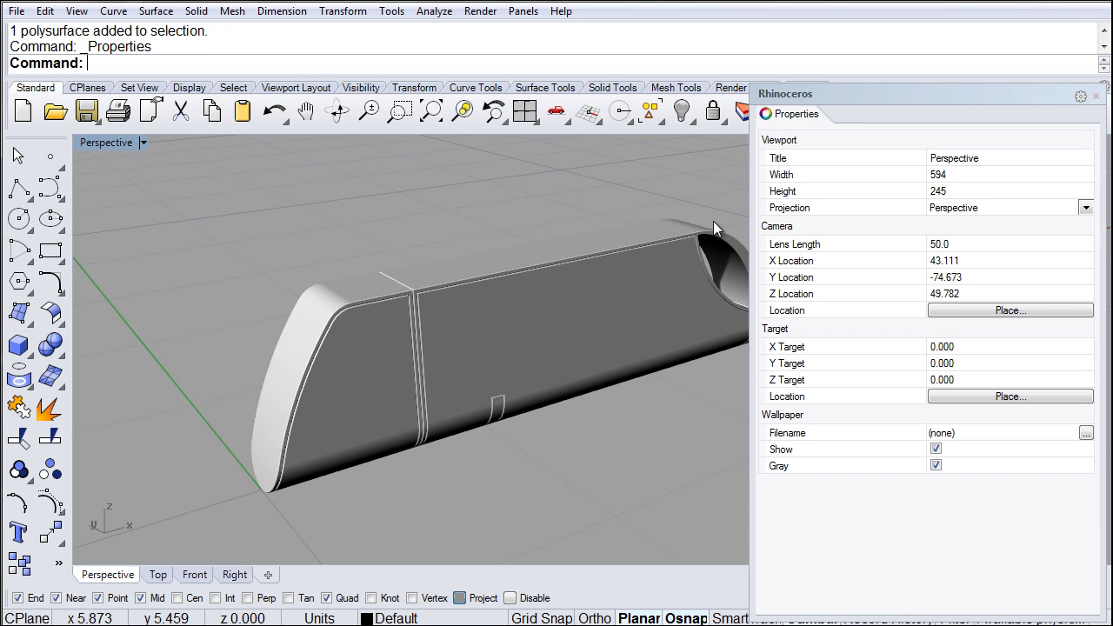
{"action": "left_click_drag", "start_coordinate": [865, 93], "coordinate": [547, 41]}
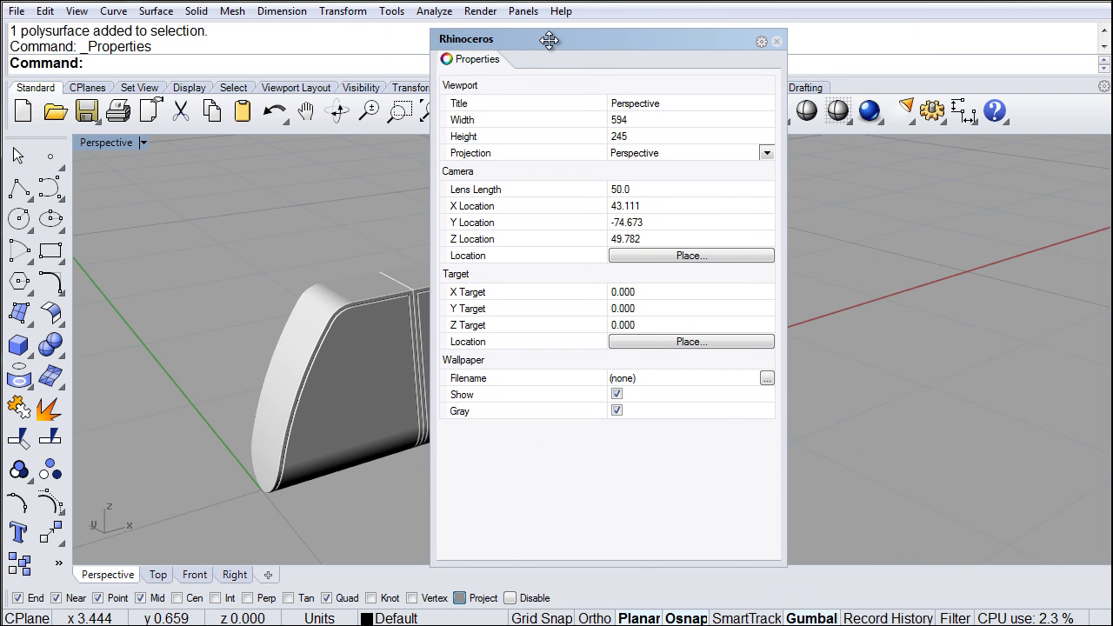
{"action": "left_click", "coordinate": [761, 43]}
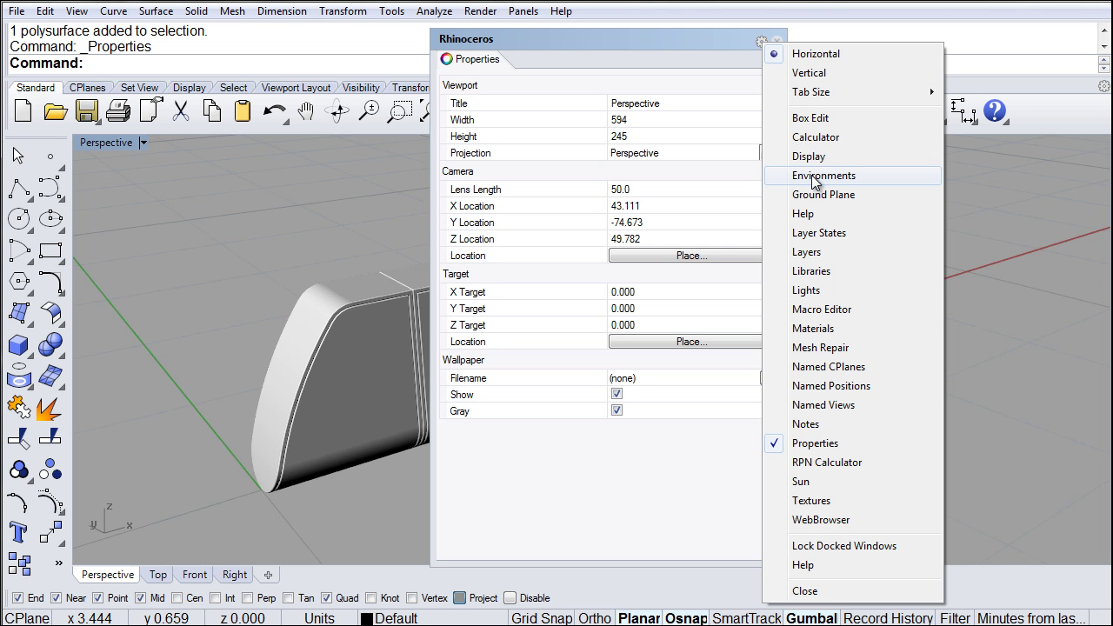
{"action": "left_click", "coordinate": [815, 178]}
{"action": "left_click", "coordinate": [762, 42]}
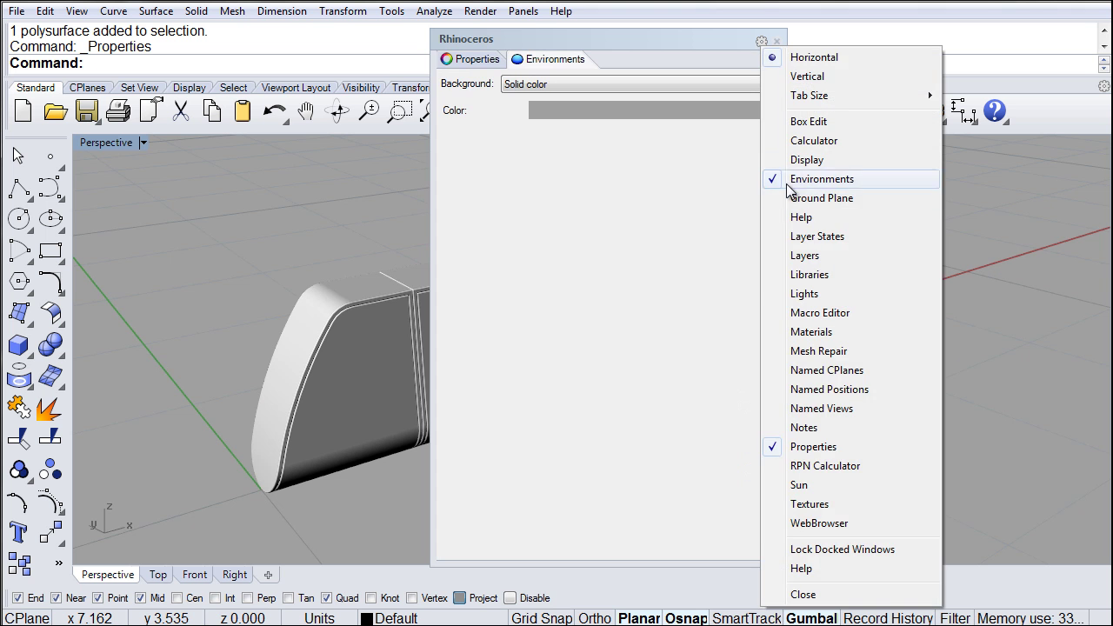
{"action": "left_click", "coordinate": [805, 197]}
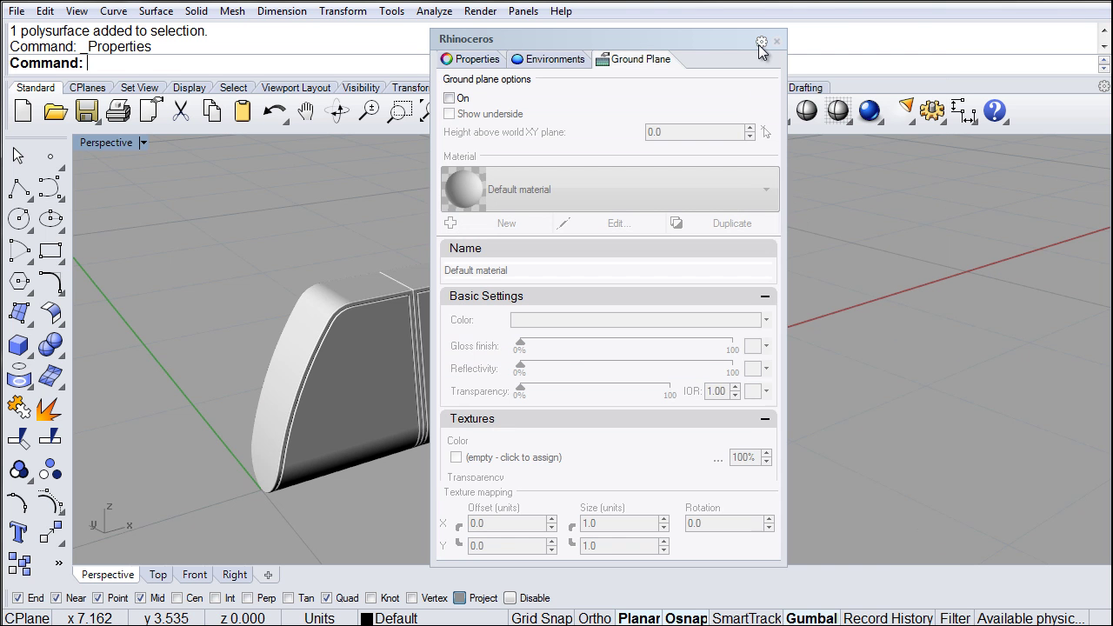
{"action": "left_click", "coordinate": [762, 42]}
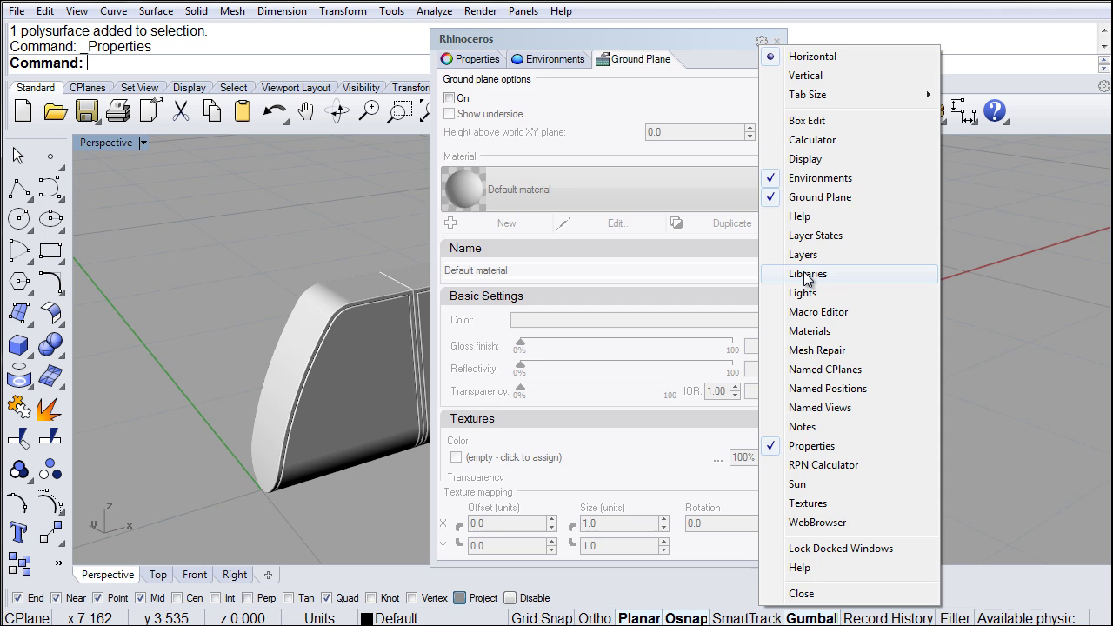
{"action": "left_click", "coordinate": [806, 275]}
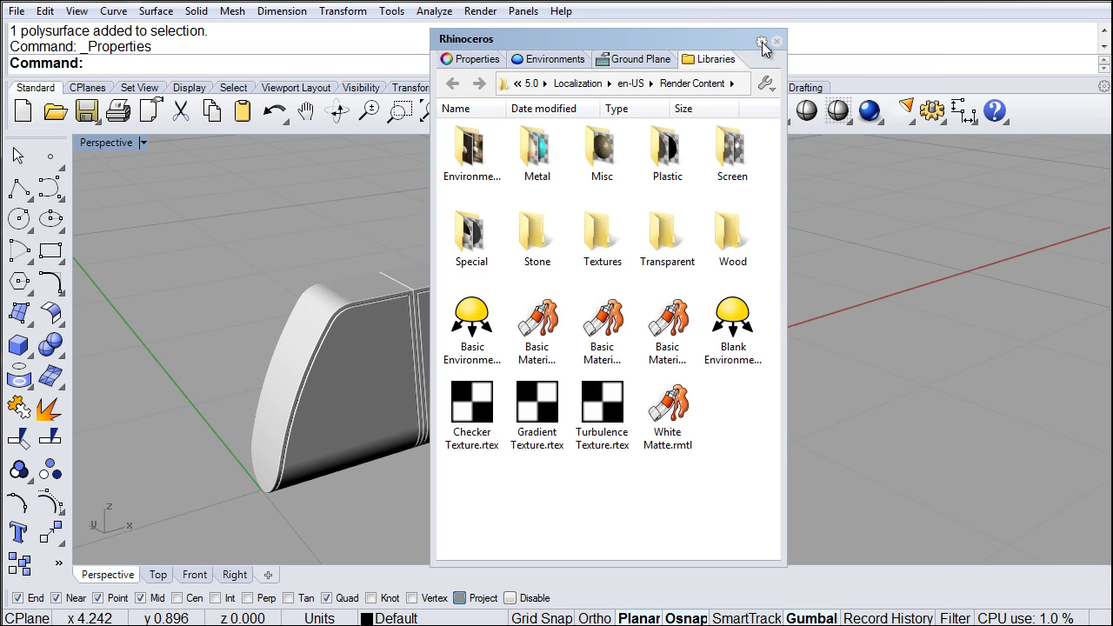
{"action": "left_click", "coordinate": [763, 43]}
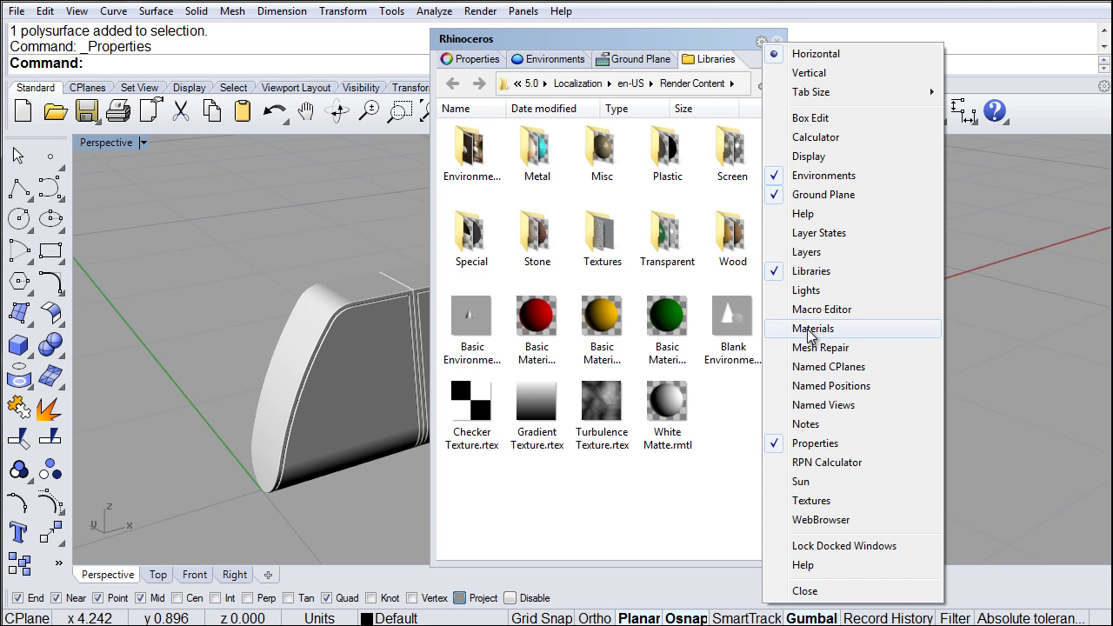
{"action": "left_click", "coordinate": [812, 330]}
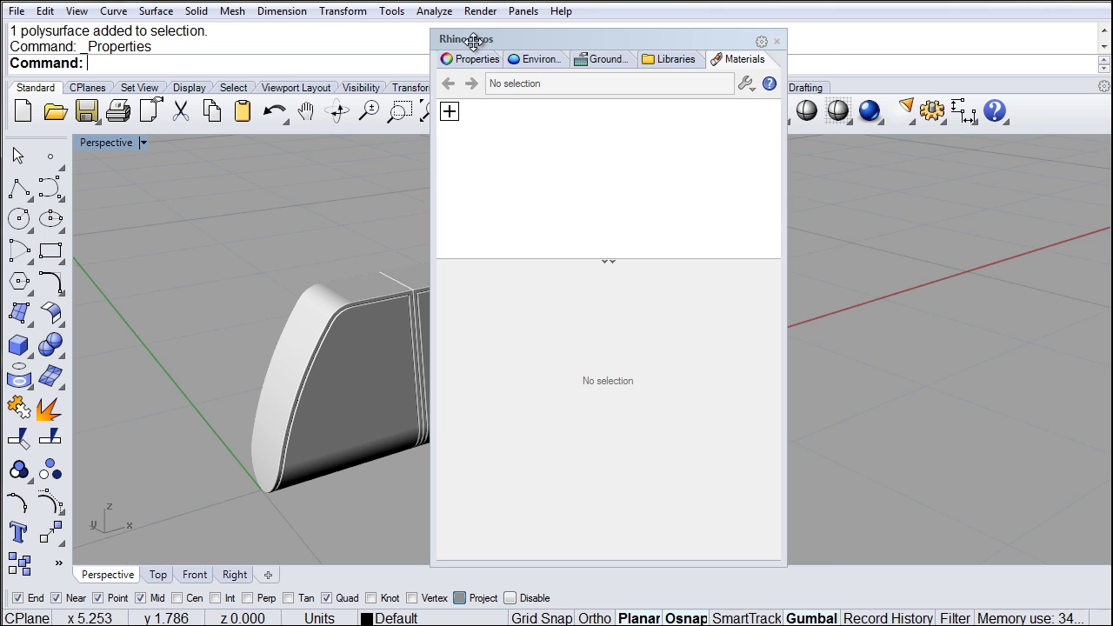
Dock the floating Properties and Materials group beside the viewport and recentre the flash drive in the remaining space
{"action": "left_click_drag", "start_coordinate": [472, 40], "coordinate": [1106, 171]}
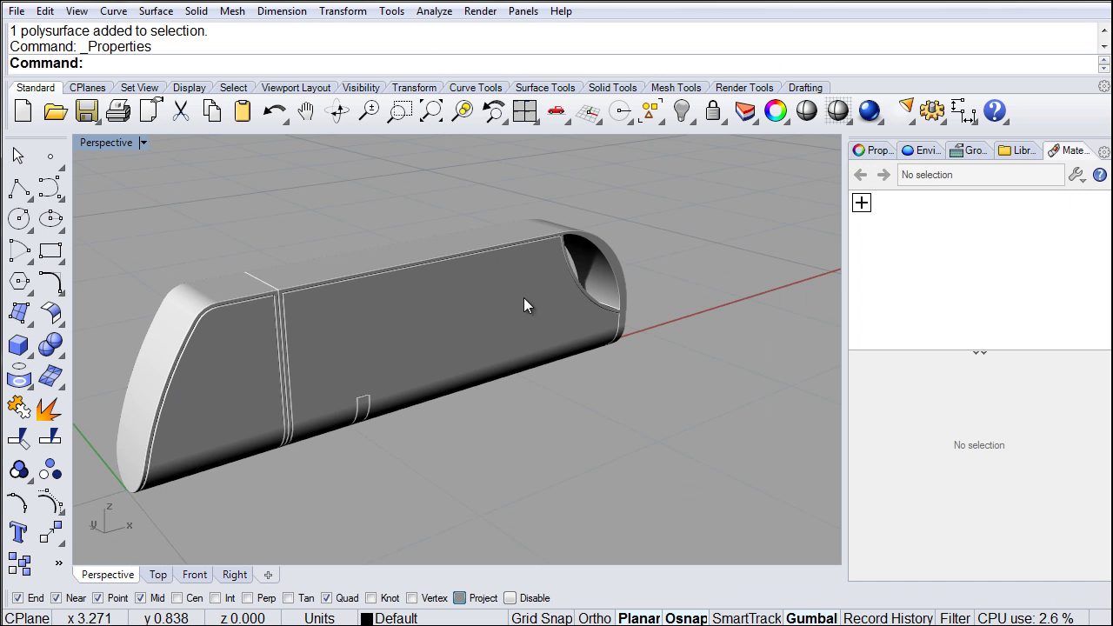
{"action": "right_click_drag", "start_coordinate": [403, 308], "coordinate": [495, 312], "text": "shift"}
{"action": "right_click_drag", "start_coordinate": [688, 287], "coordinate": [511, 323]}
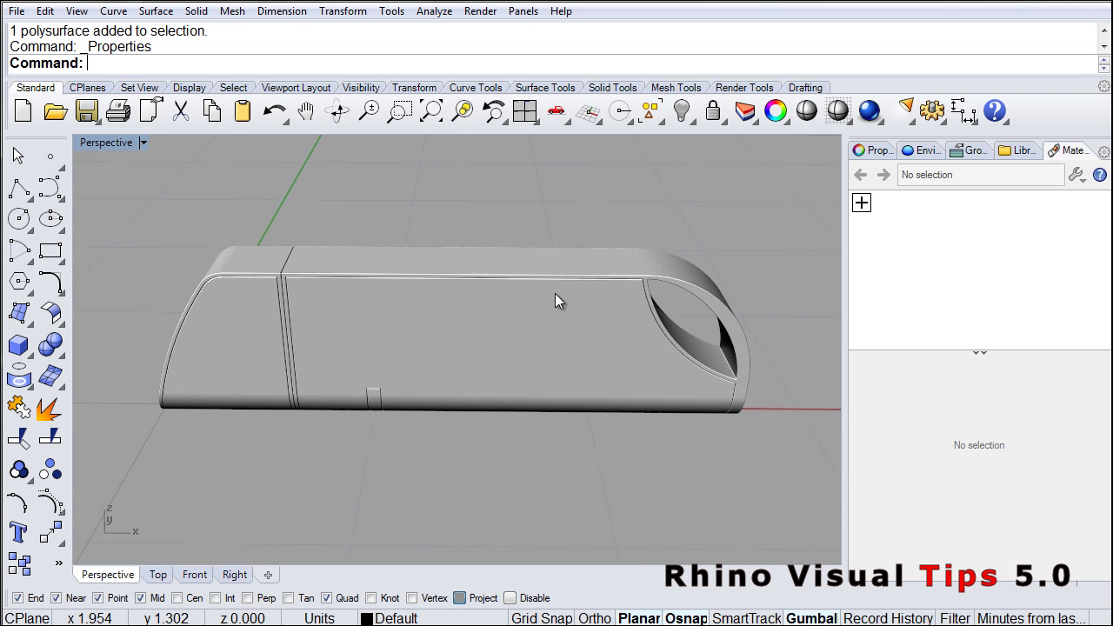
Add the red Basic Material 001 from the Render Content library to the model
{"action": "left_click", "coordinate": [1022, 151]}
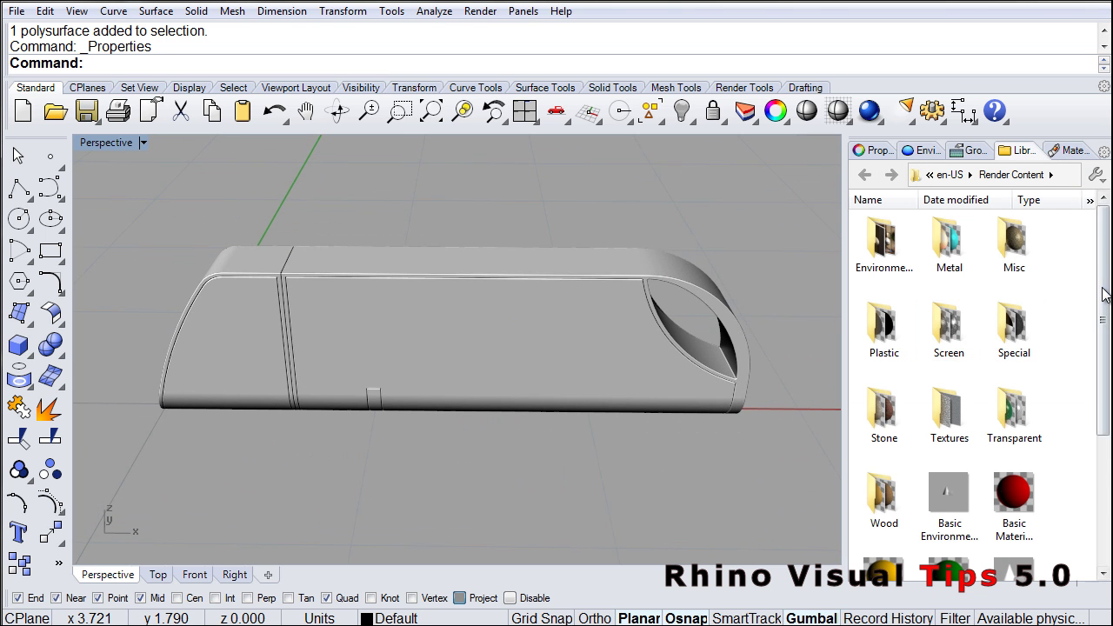
{"action": "scroll", "coordinate": [1013, 401], "scroll_direction": "down", "scroll_amount": 1}
{"action": "left_click", "coordinate": [1011, 405]}
{"action": "left_click_drag", "start_coordinate": [1015, 404], "coordinate": [822, 292]}
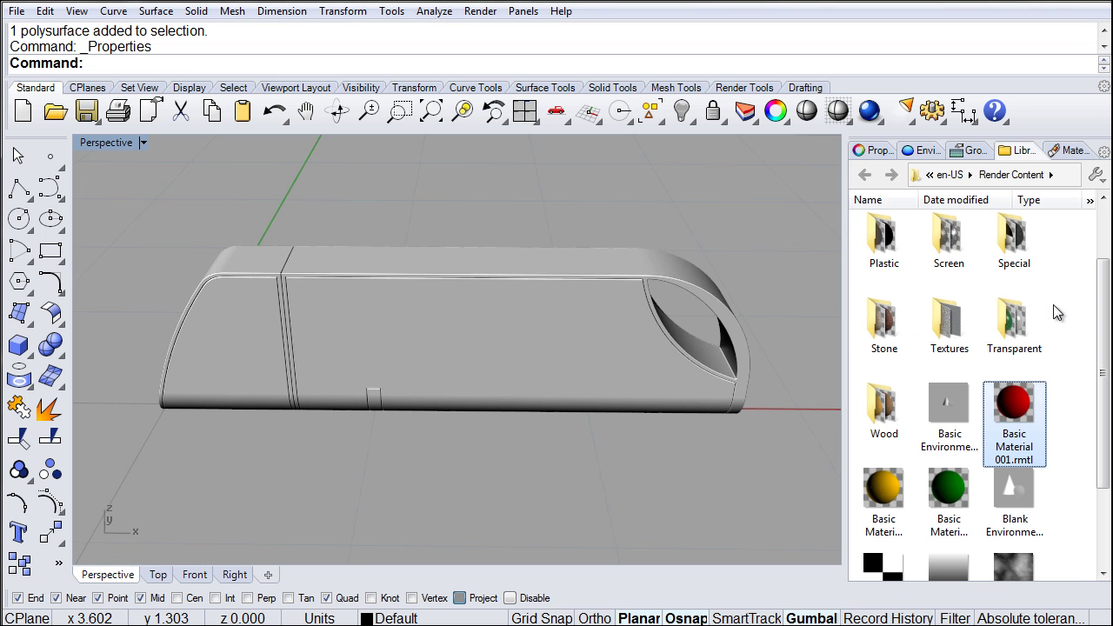
Duplicate Basic Material 001 twice in the model's material list
{"action": "left_click", "coordinate": [1074, 153]}
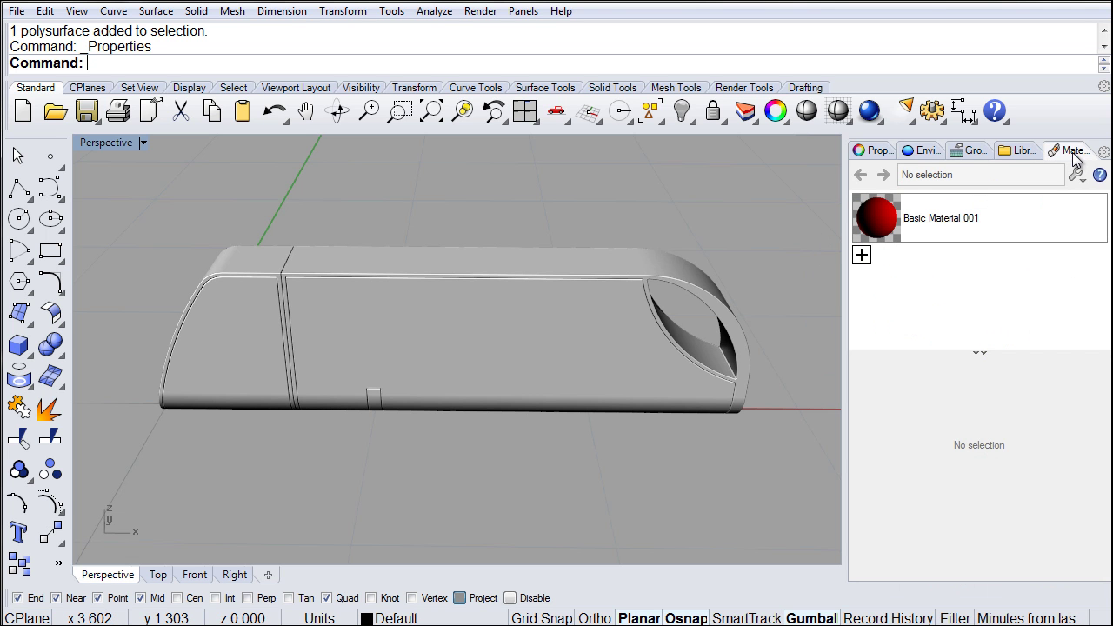
{"action": "right_click", "coordinate": [972, 224]}
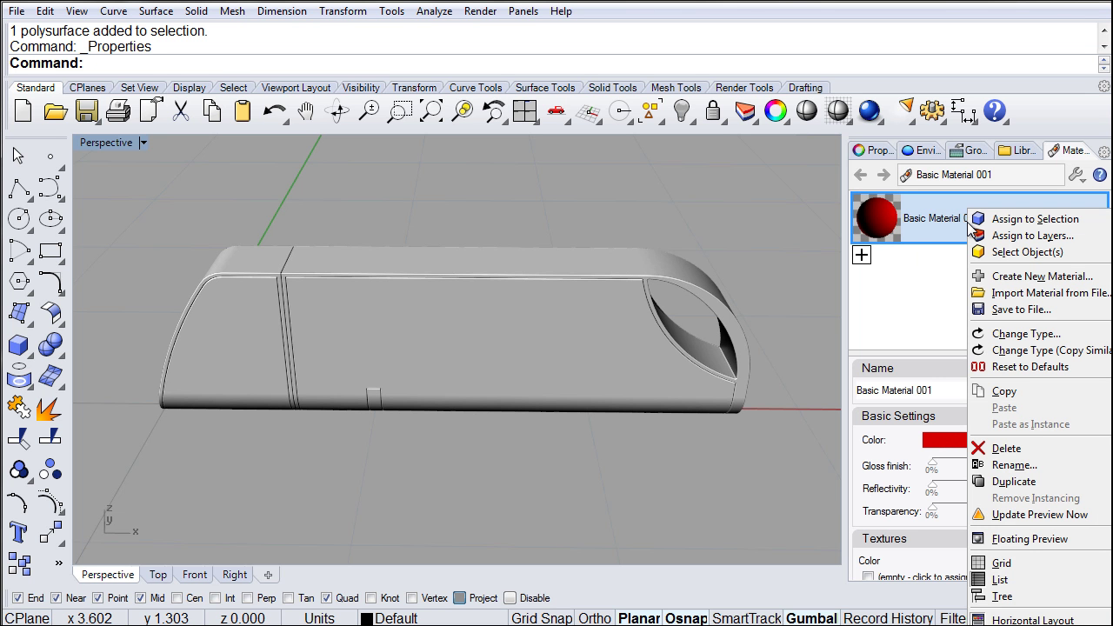
{"action": "left_click", "coordinate": [1009, 480]}
{"action": "left_click", "coordinate": [937, 268]}
{"action": "left_click", "coordinate": [926, 315]}
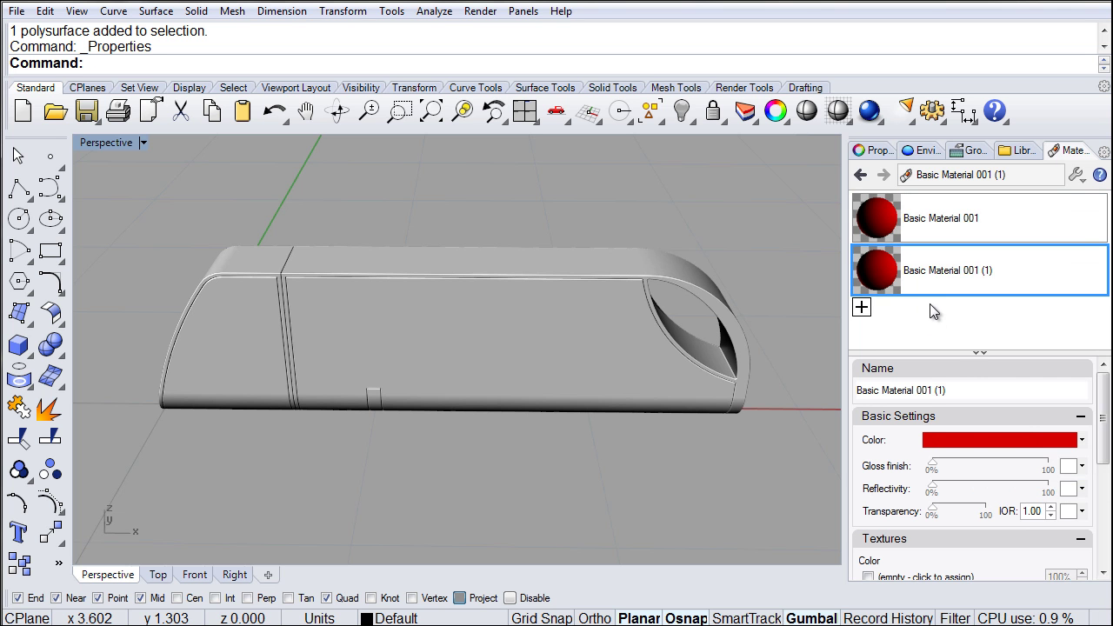
{"action": "right_click", "coordinate": [935, 274]}
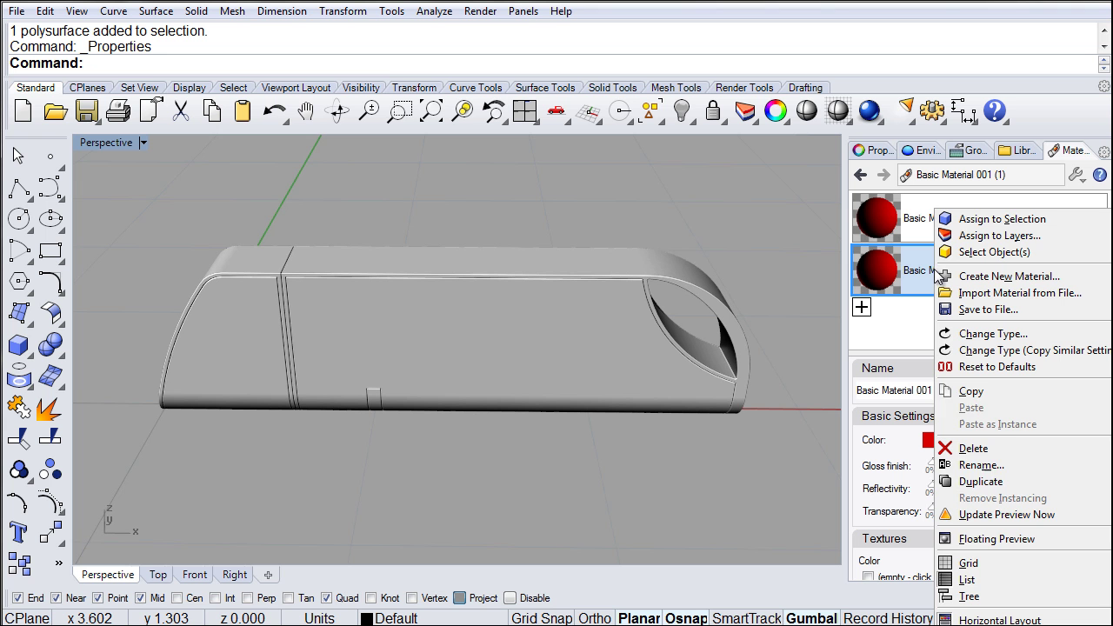
{"action": "left_click", "coordinate": [981, 484]}
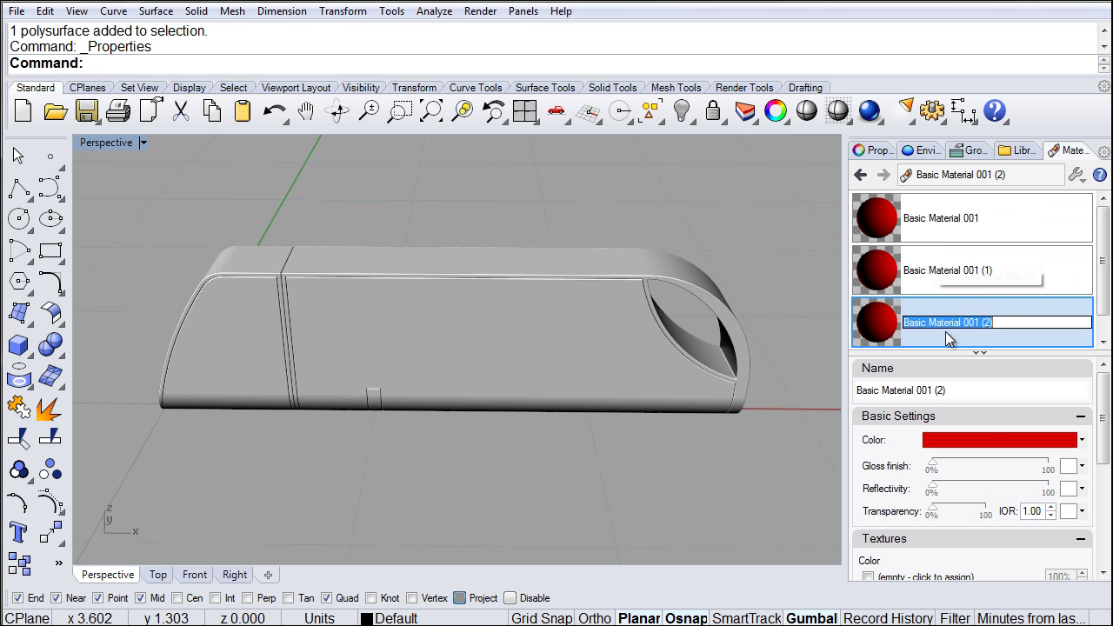
Rename the original Basic Material 001 as Red Plastic
{"action": "left_click", "coordinate": [930, 225]}
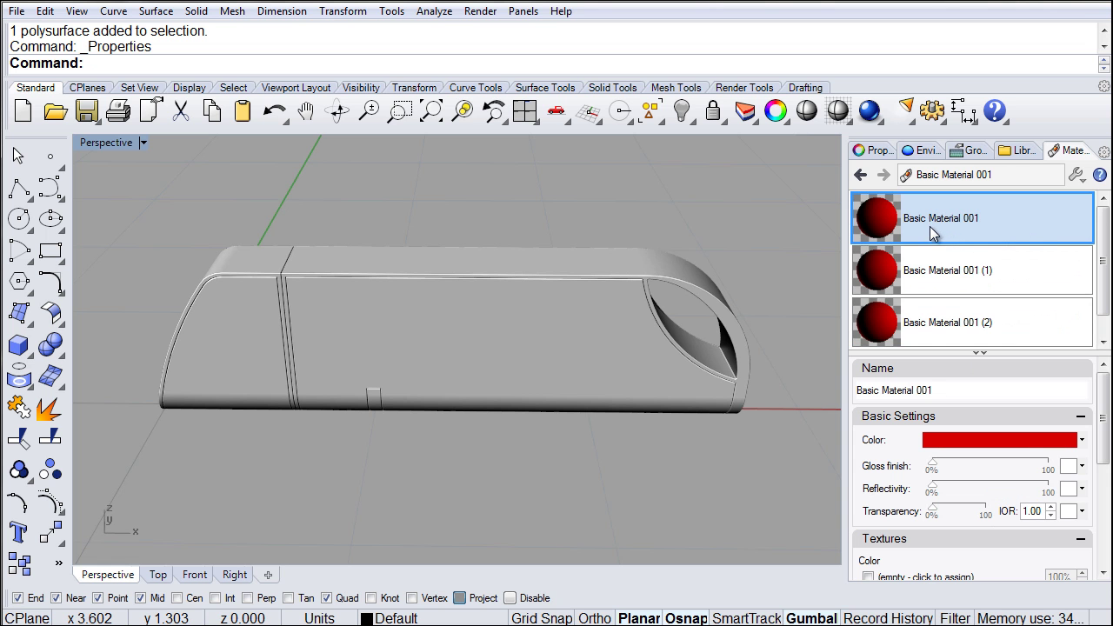
{"action": "left_click", "coordinate": [924, 220]}
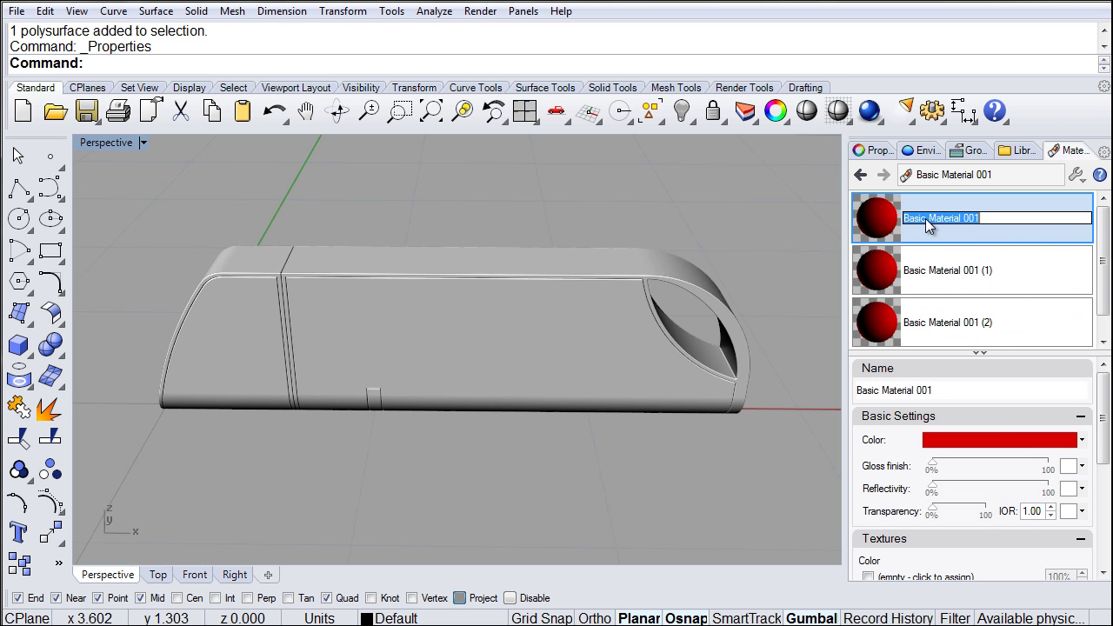
{"action": "type", "text": "Red Plastic"}
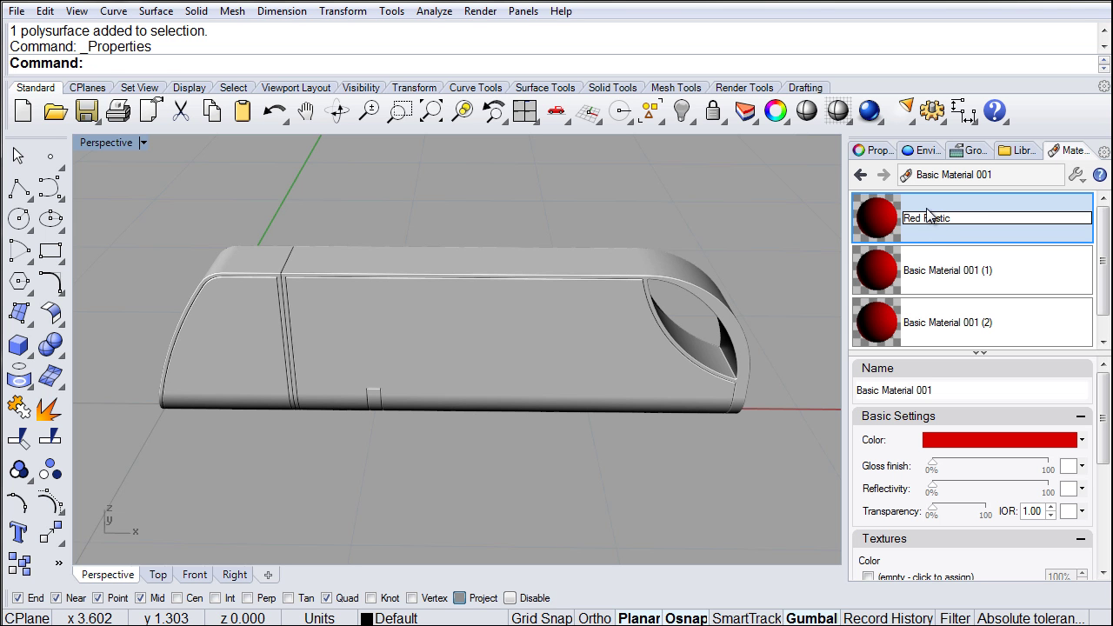
{"action": "key", "text": "Return"}
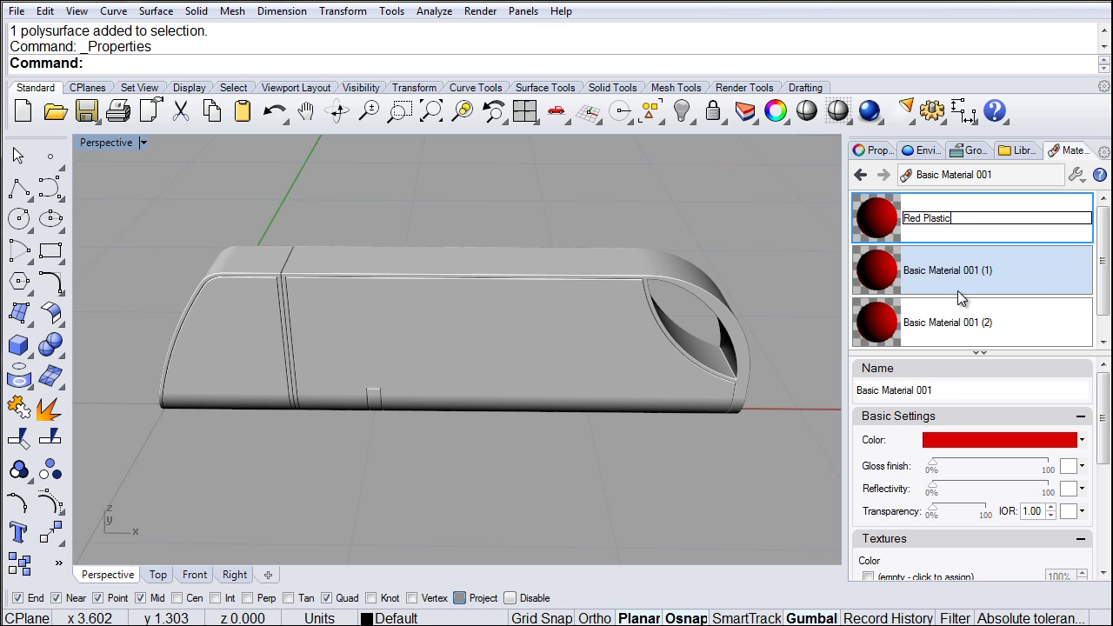
Rename the first Basic Material 001 copy as Silver and the second copy as White Reflect
{"action": "left_click", "coordinate": [939, 276]}
{"action": "left_click", "coordinate": [937, 271]}
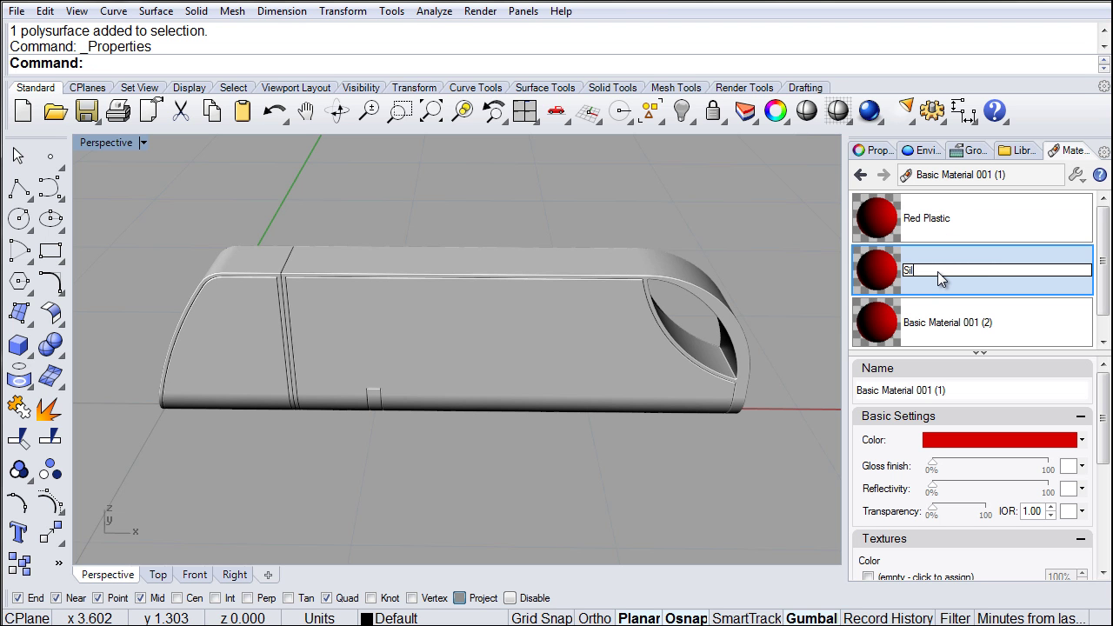
{"action": "type", "text": "Silver"}
{"action": "left_click", "coordinate": [950, 327]}
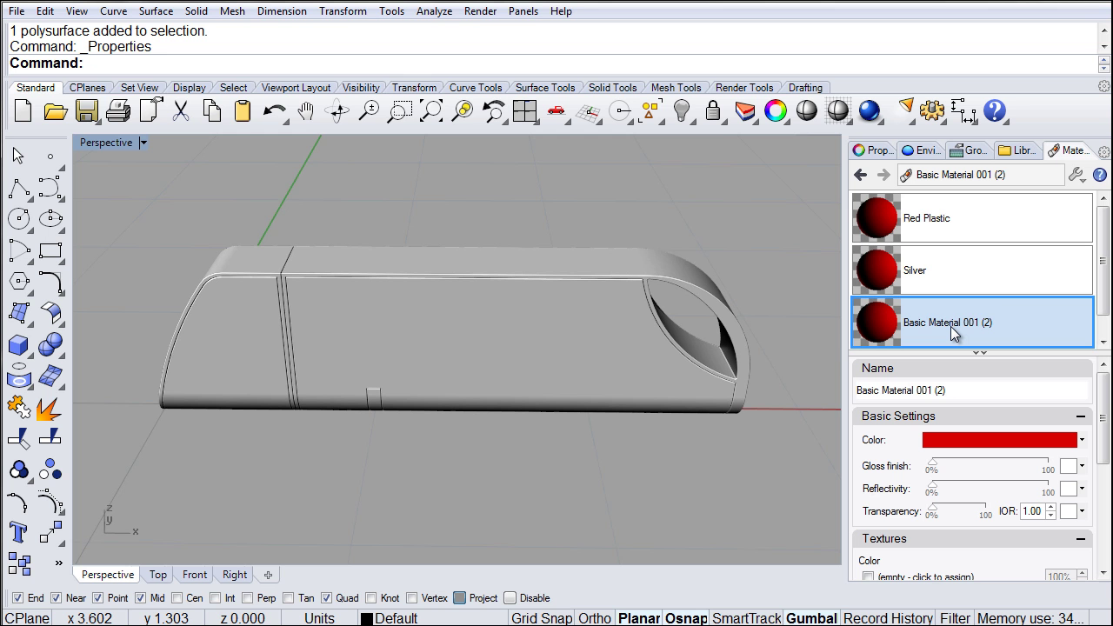
{"action": "left_click", "coordinate": [950, 326]}
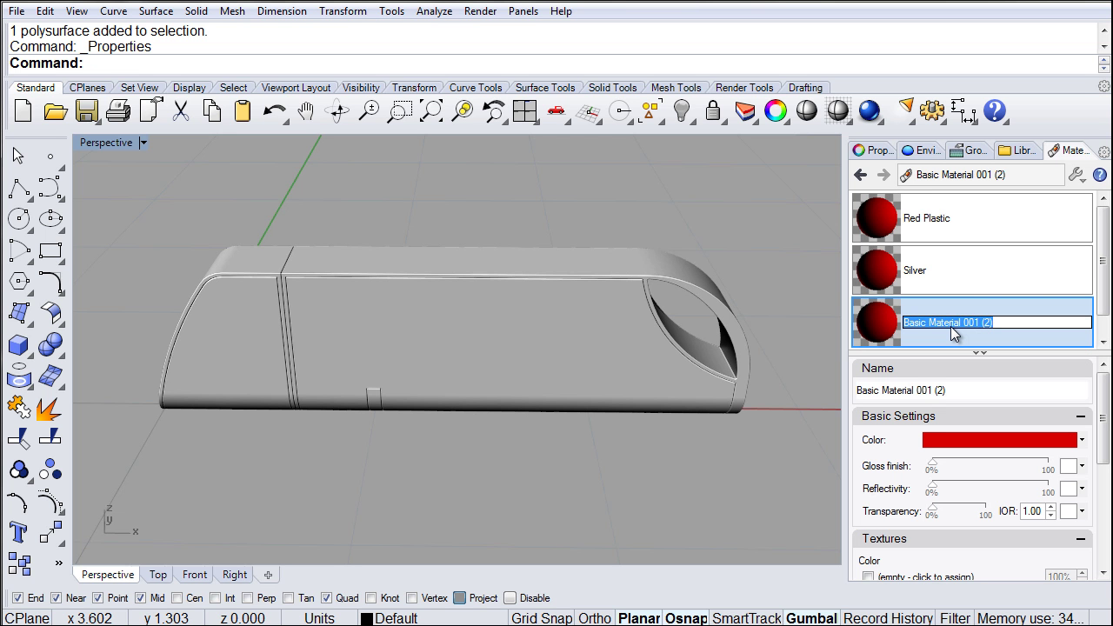
{"action": "type", "text": "Whit"}
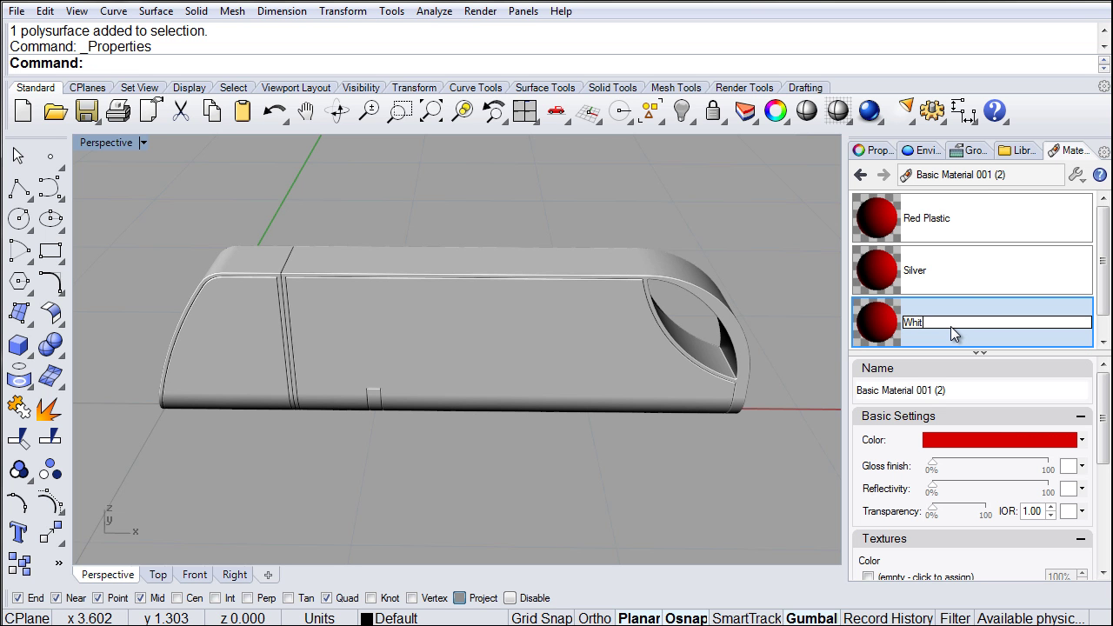
{"action": "type", "text": "e Reflect"}
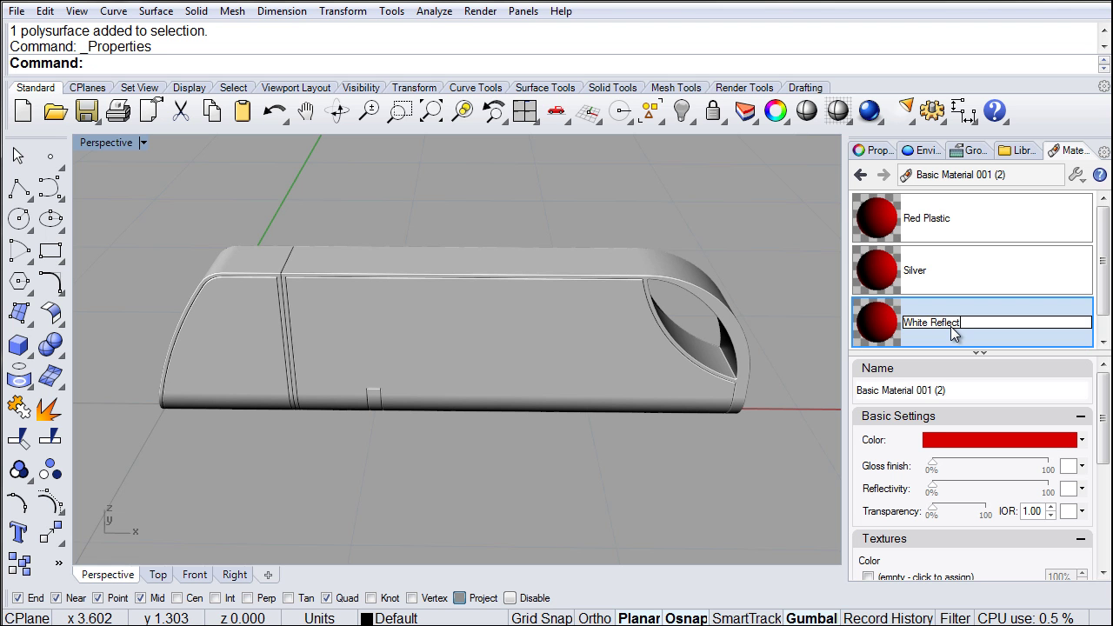
{"action": "key", "text": "Return"}
Darken the Red Plastic material's base color to a deep red of about RGB 173, 0, 0
{"action": "left_click", "coordinate": [955, 224]}
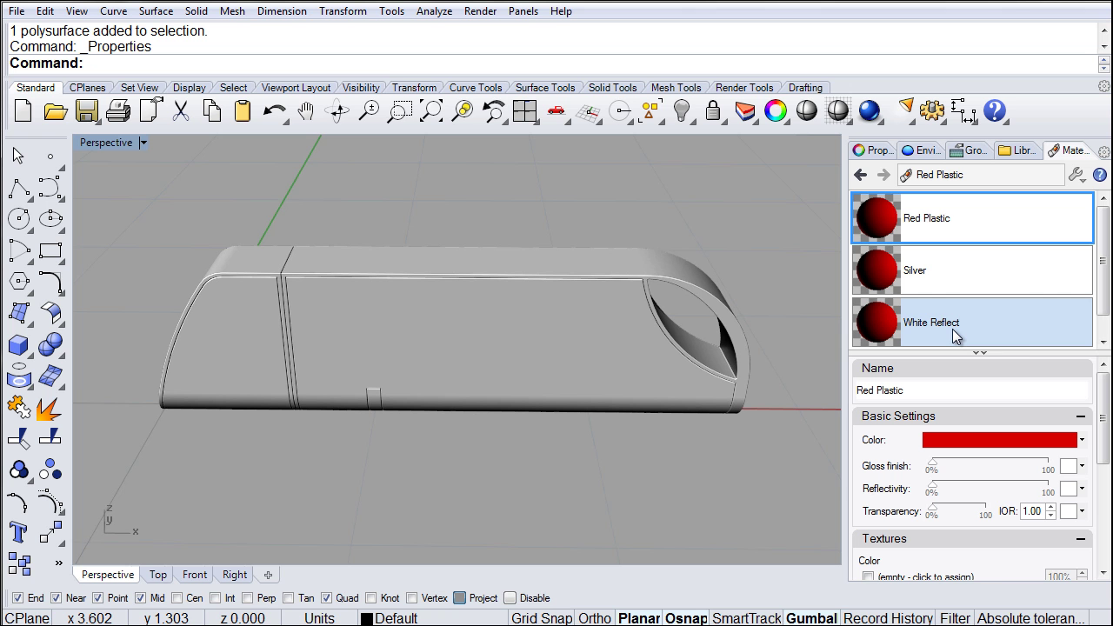
{"action": "left_click", "coordinate": [958, 216]}
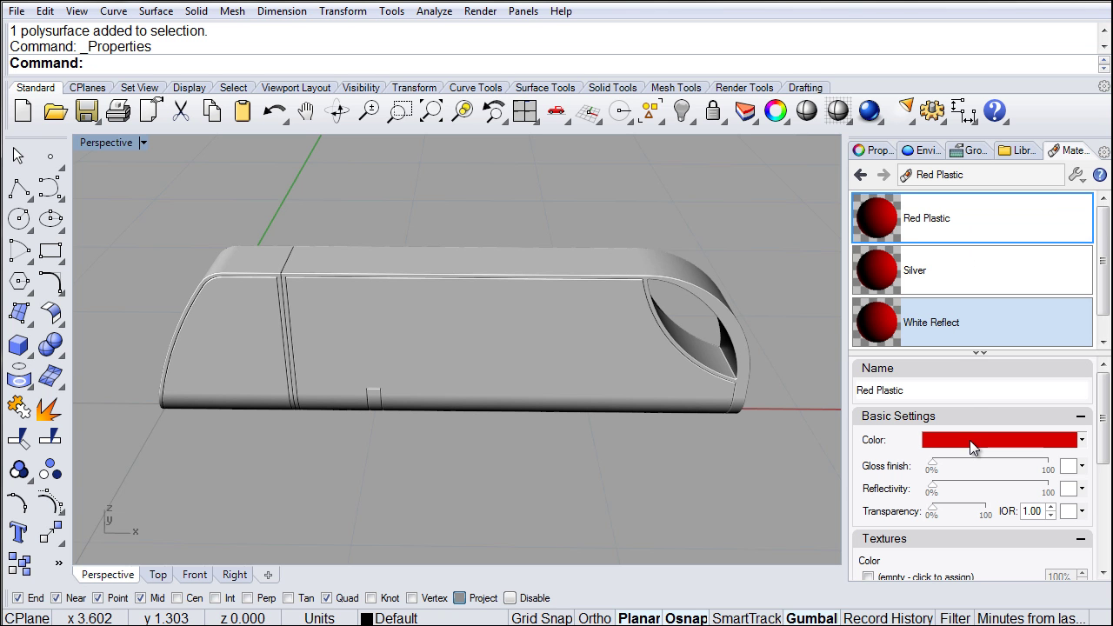
{"action": "left_click", "coordinate": [971, 445]}
{"action": "left_click_drag", "start_coordinate": [557, 223], "coordinate": [549, 241]}
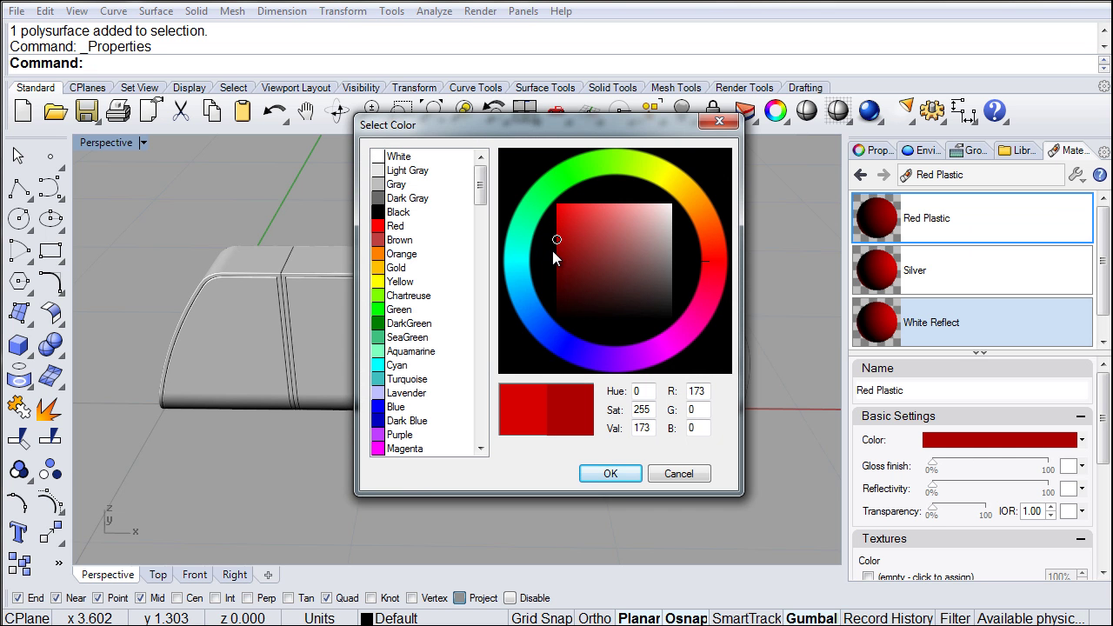
{"action": "left_click", "coordinate": [611, 473]}
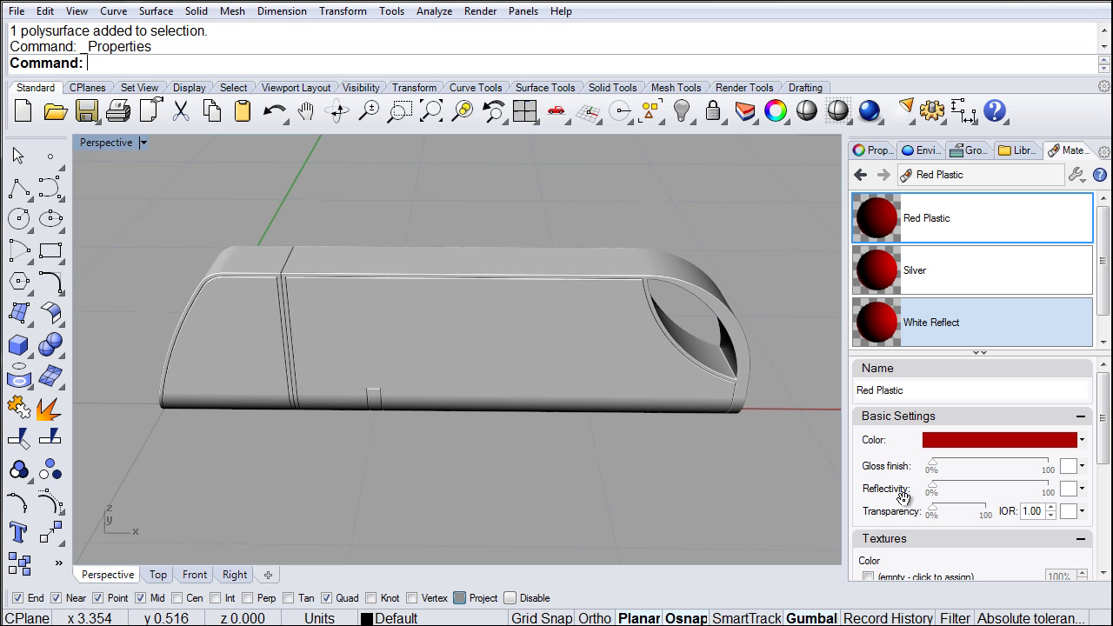
Set Red Plastic's gloss finish to about 18% and its transparency to about 23%
{"action": "left_click_drag", "start_coordinate": [934, 461], "coordinate": [949, 463]}
{"action": "left_click_drag", "start_coordinate": [933, 516], "coordinate": [948, 513]}
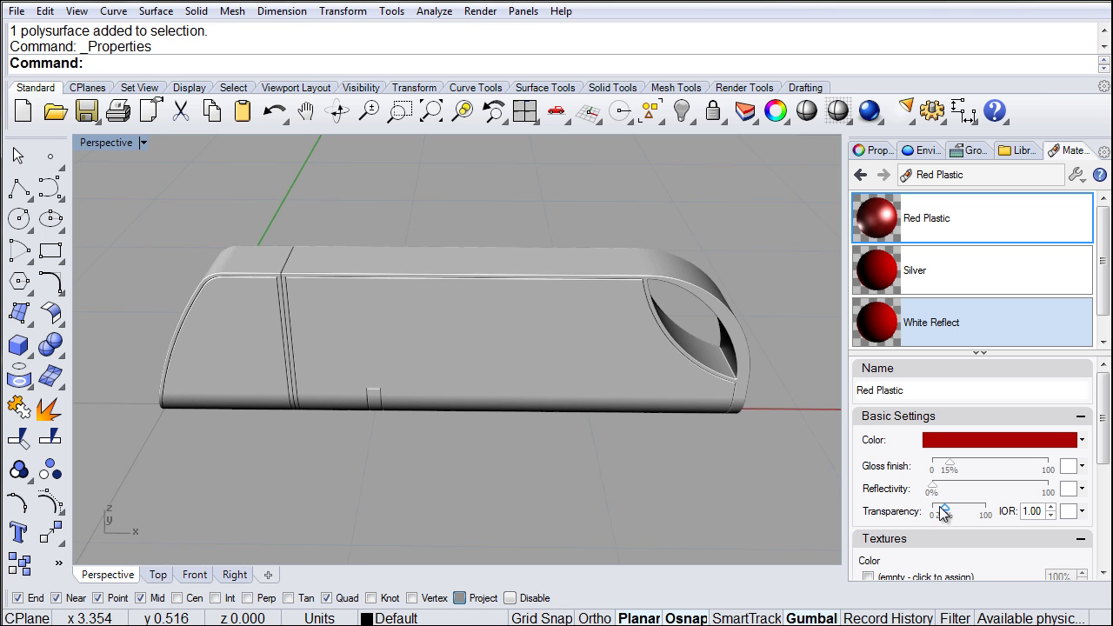
{"action": "left_click_drag", "start_coordinate": [949, 470], "coordinate": [953, 469]}
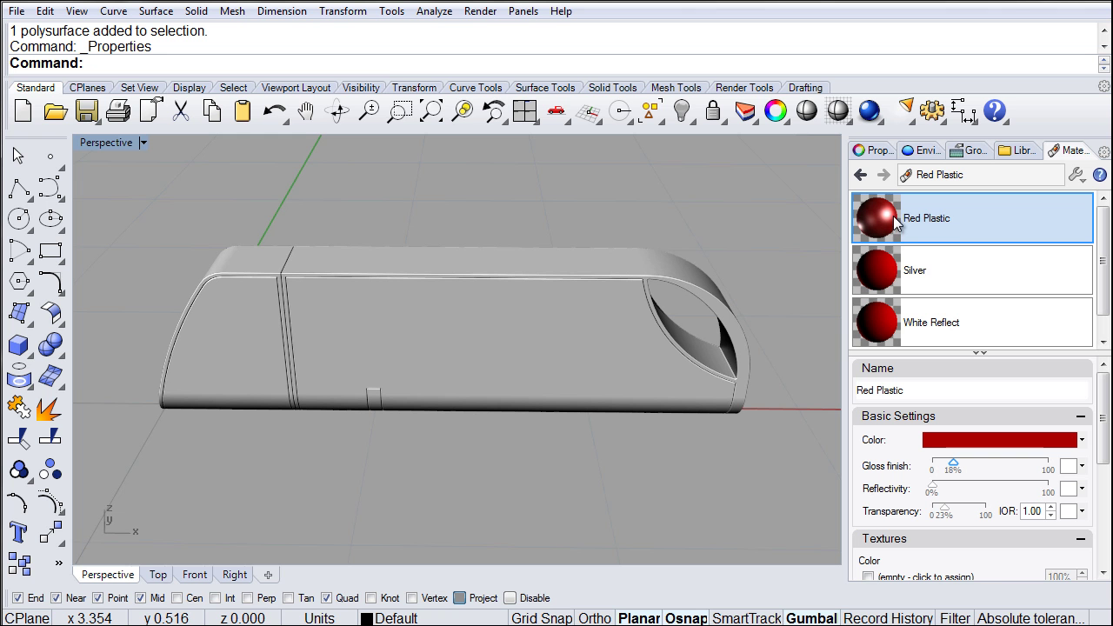
Set the Silver material's color to the predefined Gray and its gloss finish to about 9%
{"action": "left_click", "coordinate": [929, 272]}
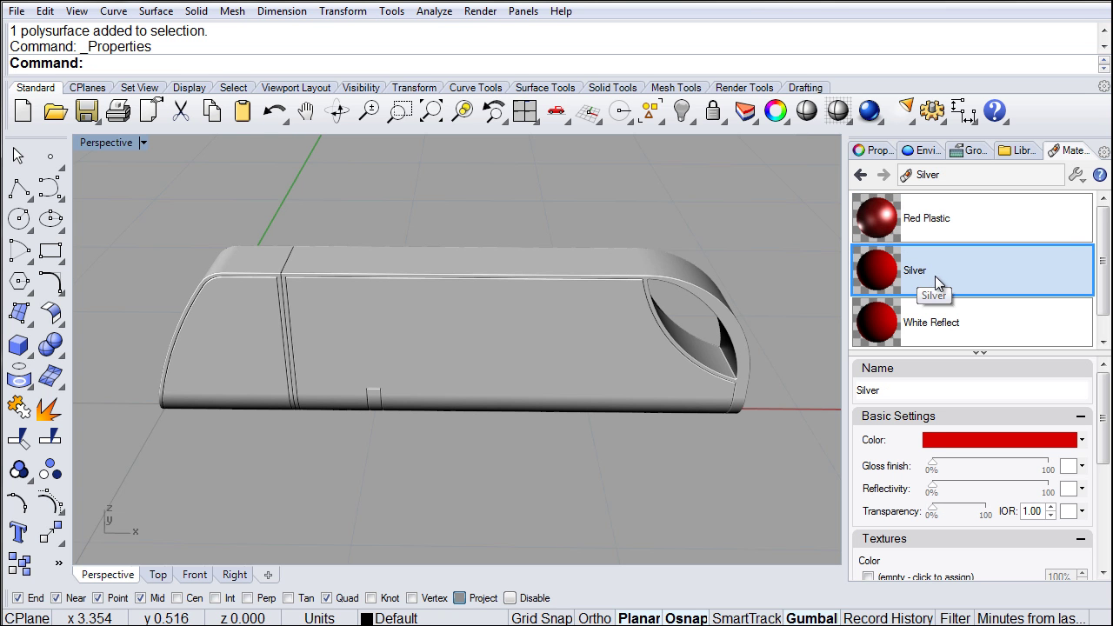
{"action": "left_click", "coordinate": [970, 441]}
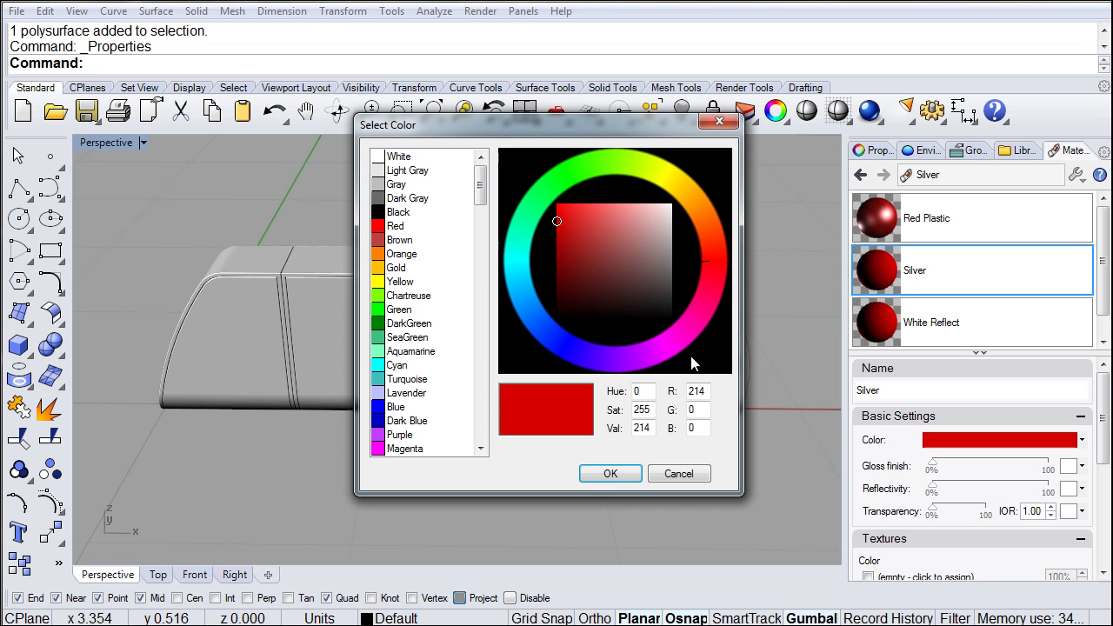
{"action": "left_click", "coordinate": [384, 186]}
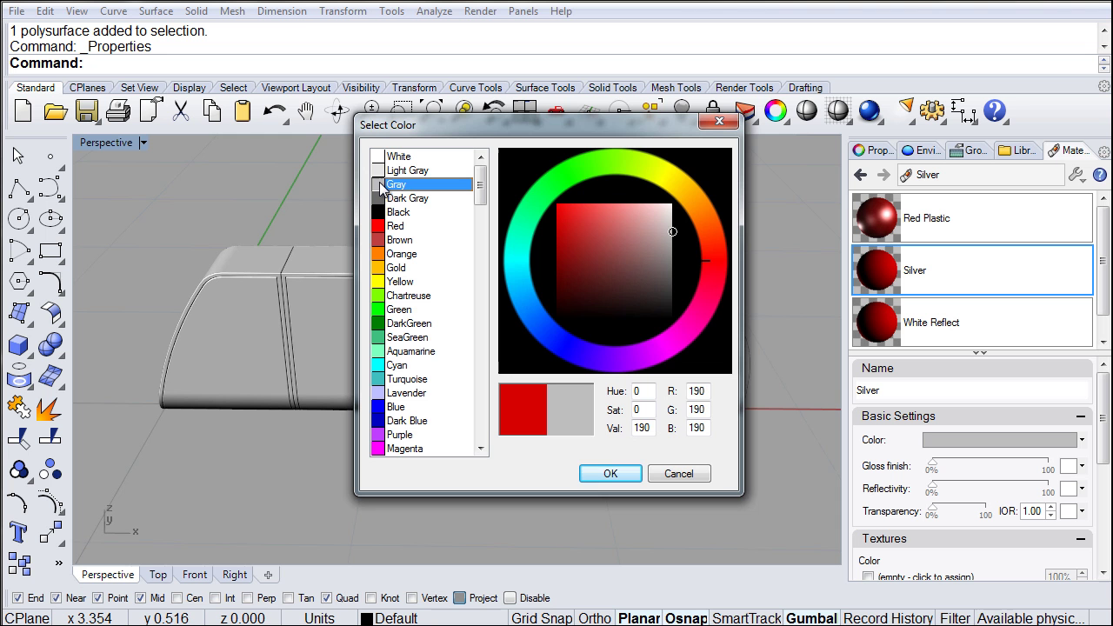
{"action": "left_click", "coordinate": [610, 473]}
{"action": "left_click_drag", "start_coordinate": [933, 467], "coordinate": [942, 467]}
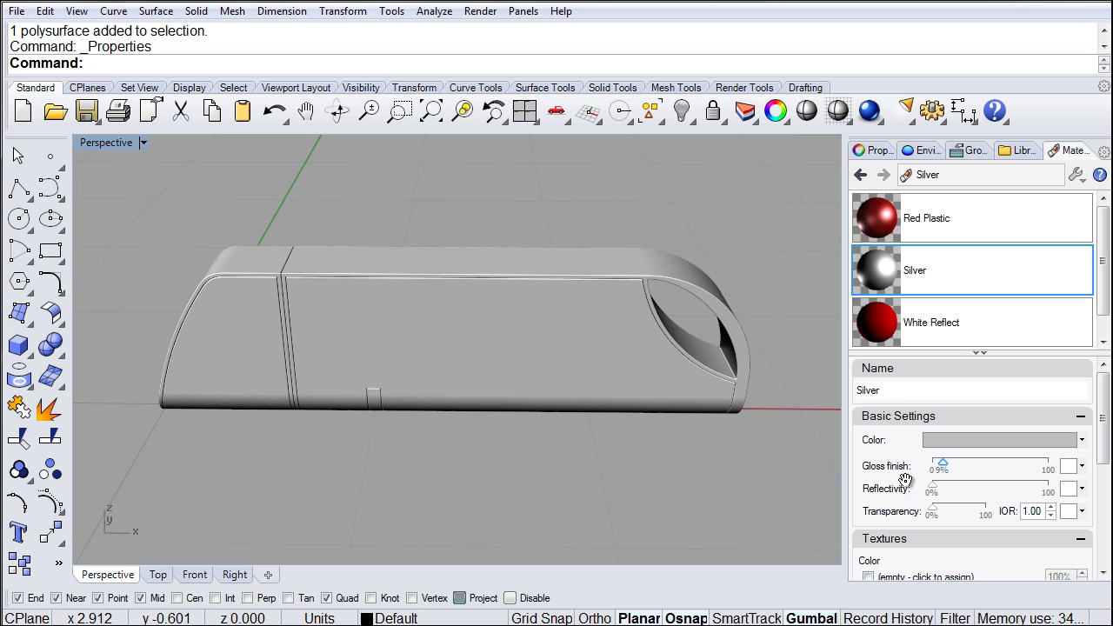
Set the White Reflect material's color to White and its reflectivity to 25%
{"action": "left_click", "coordinate": [934, 322]}
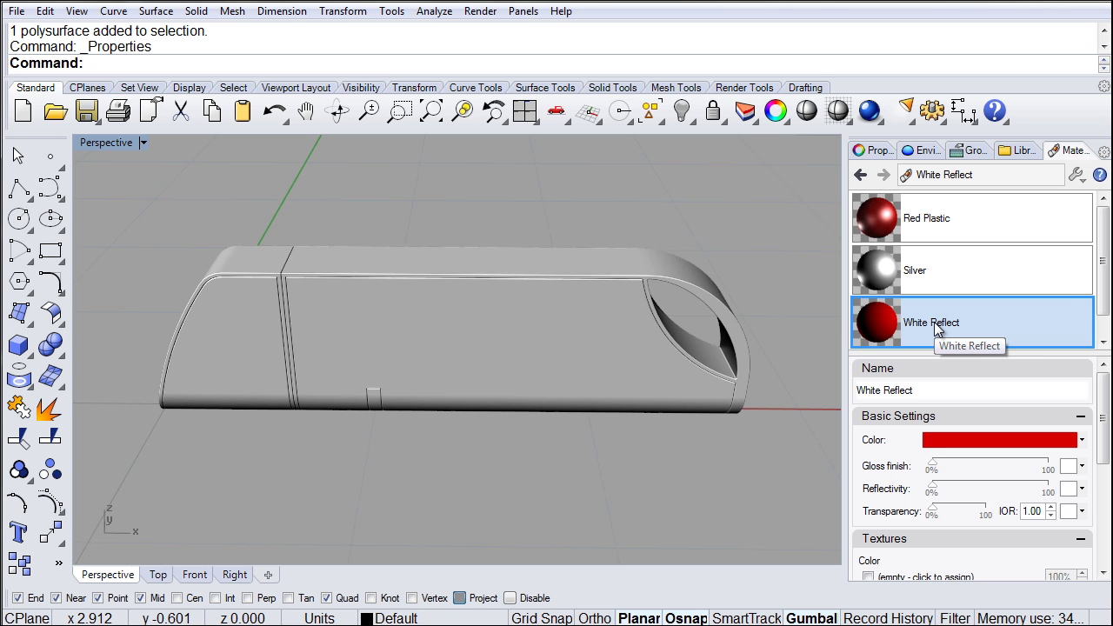
{"action": "left_click", "coordinate": [945, 440]}
{"action": "left_click", "coordinate": [387, 161]}
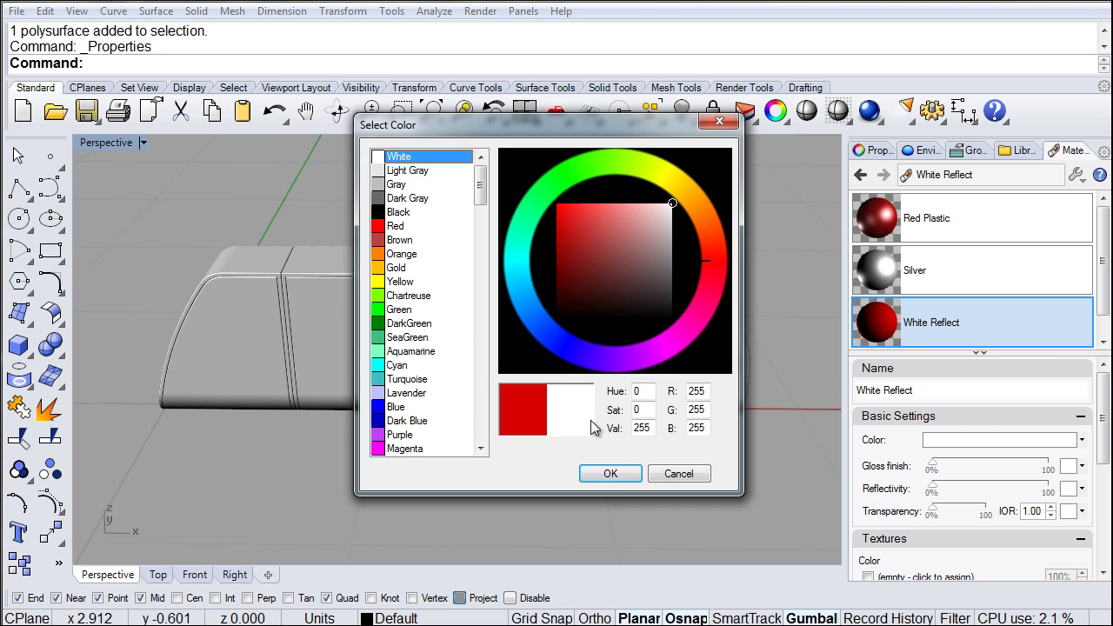
{"action": "left_click", "coordinate": [611, 474]}
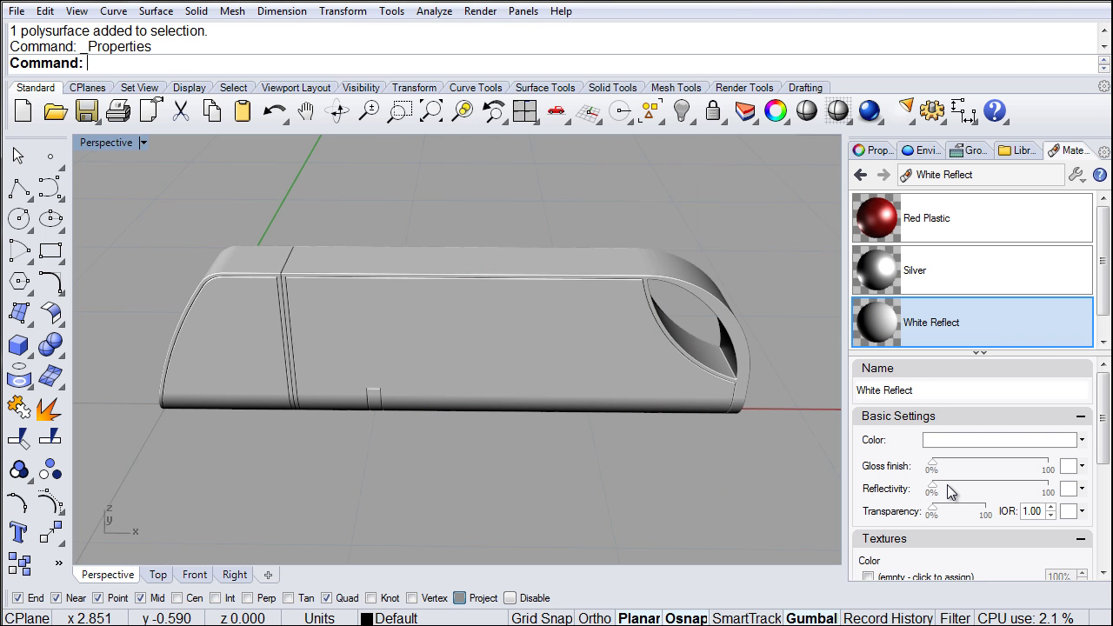
{"action": "left_click_drag", "start_coordinate": [935, 492], "coordinate": [963, 492]}
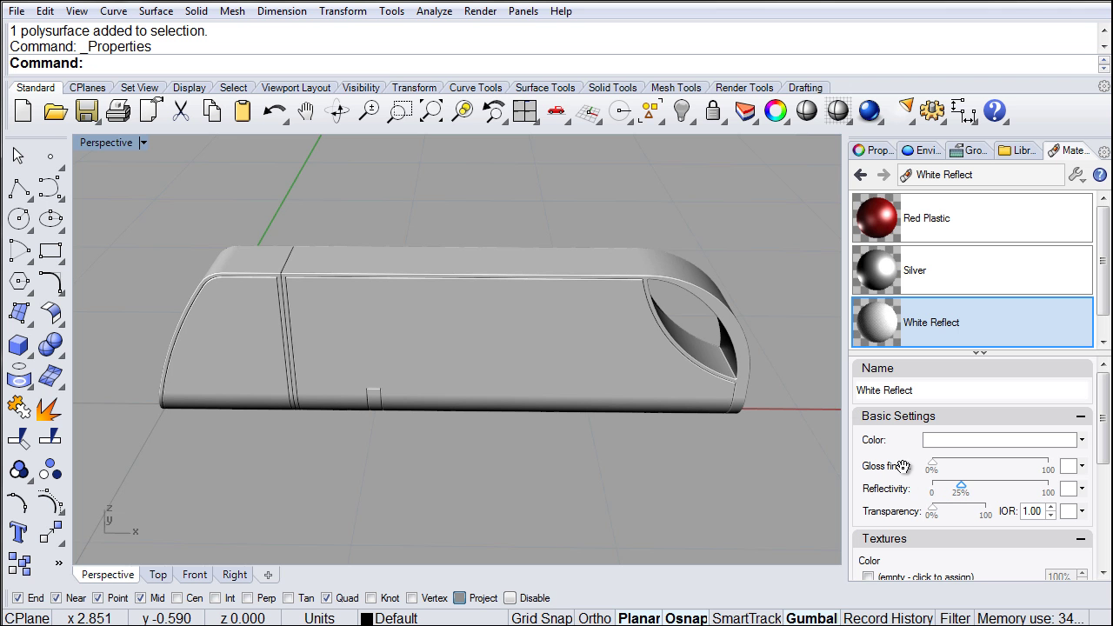
Assign Red Plastic to the flash drive's outer cap frame, outer body frame and small tab on the lower edge
{"action": "right_click_drag", "start_coordinate": [491, 375], "coordinate": [559, 358]}
{"action": "right_click_drag", "start_coordinate": [462, 340], "coordinate": [346, 291]}
{"action": "left_click", "coordinate": [304, 273]}
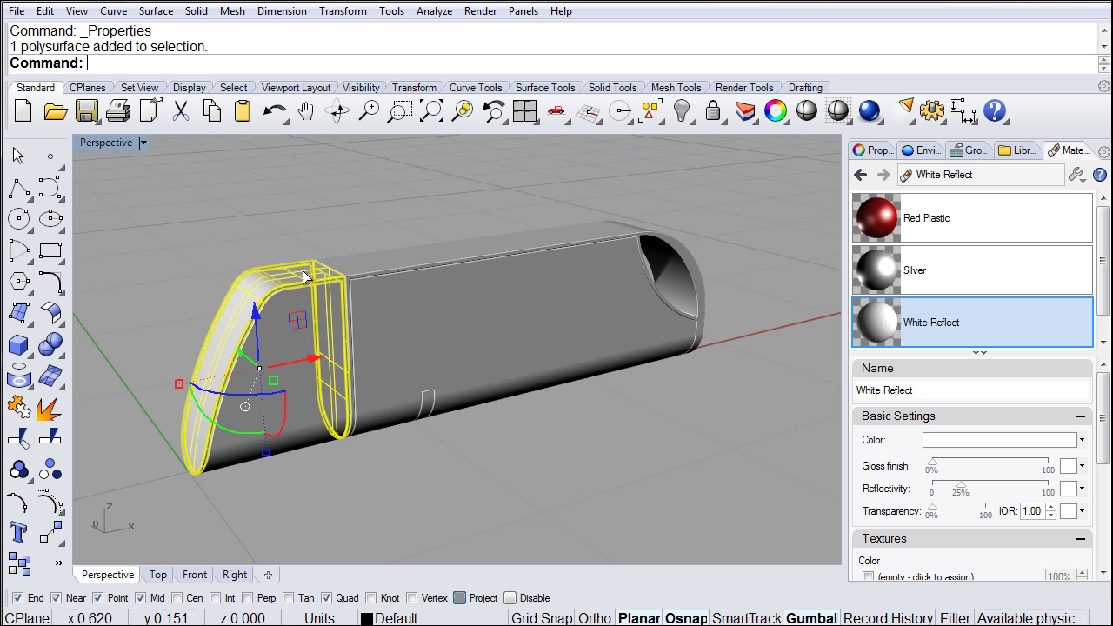
{"action": "left_click", "coordinate": [376, 258], "text": "shift"}
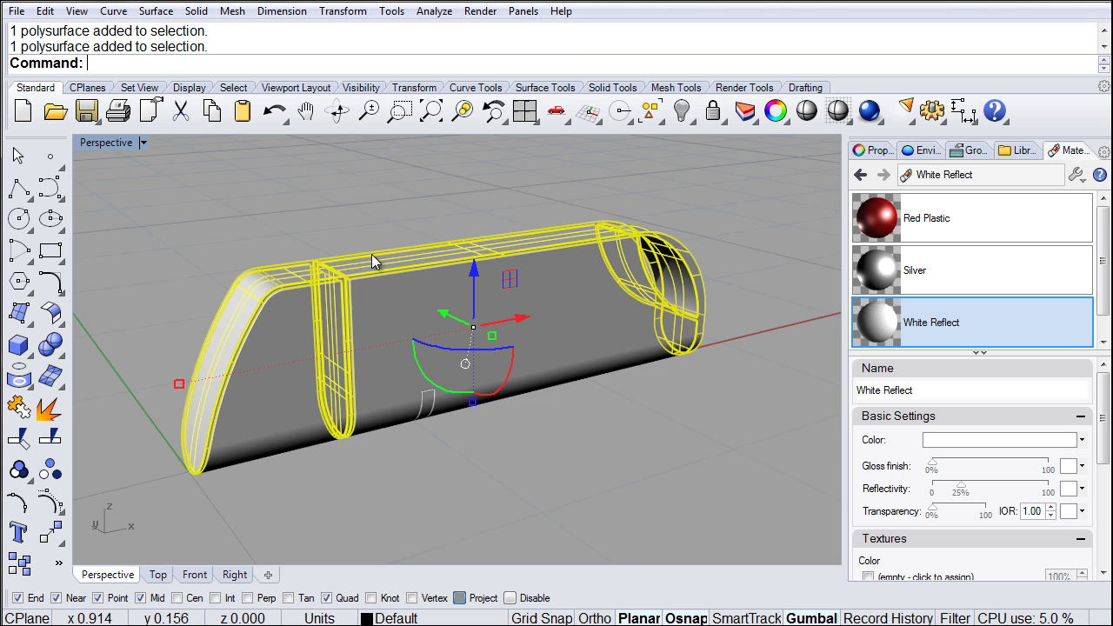
{"action": "left_click", "coordinate": [427, 415], "text": "shift"}
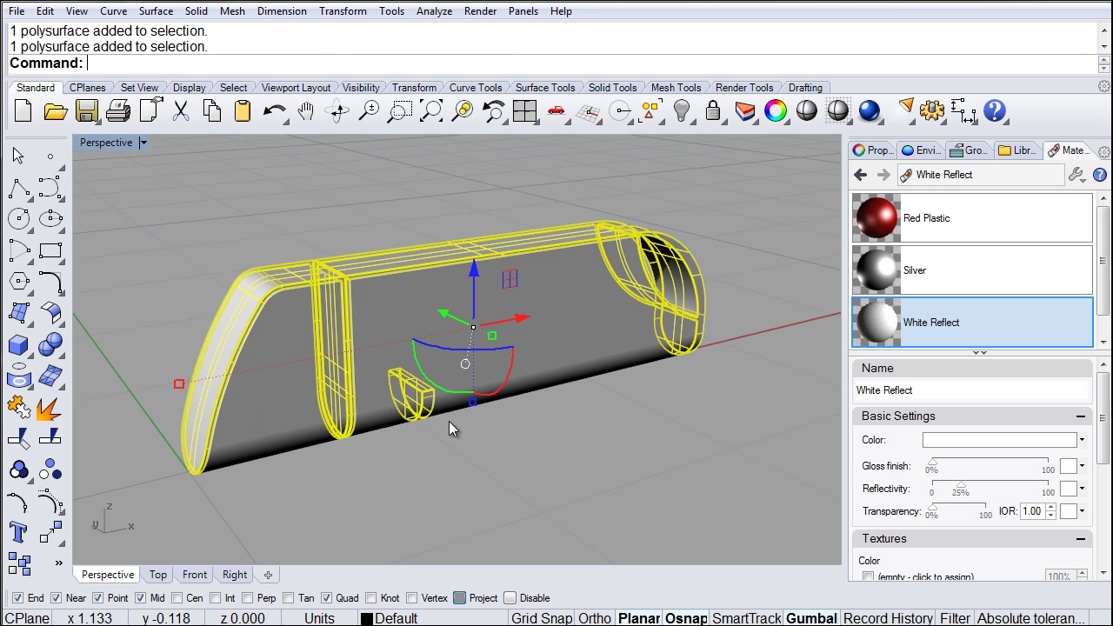
{"action": "right_click_drag", "start_coordinate": [621, 331], "coordinate": [641, 350]}
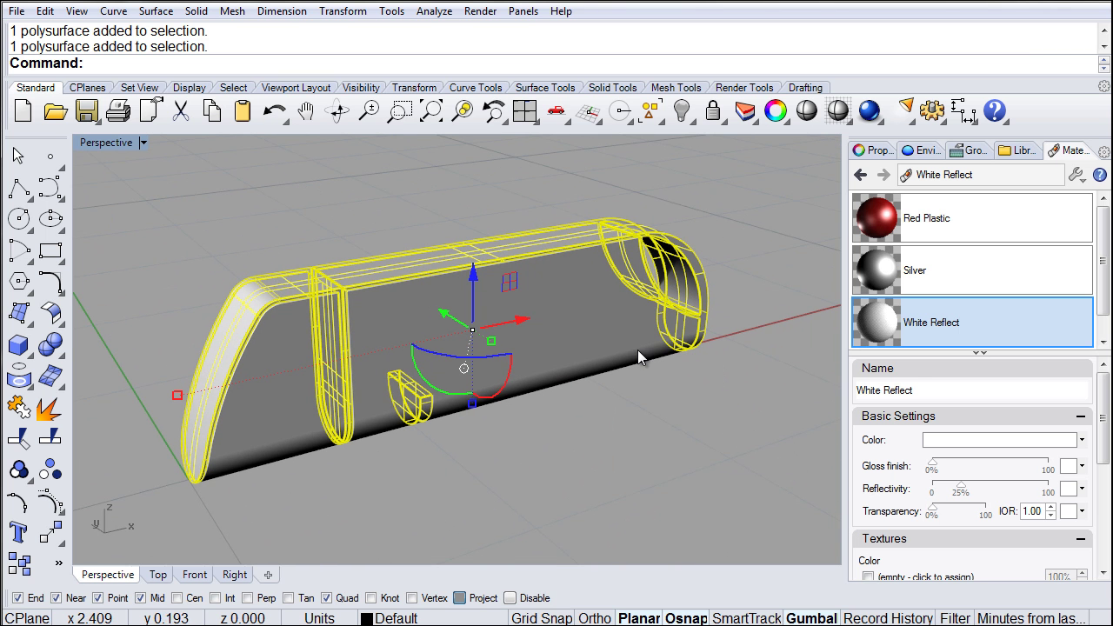
{"action": "left_click", "coordinate": [925, 221]}
{"action": "right_click", "coordinate": [924, 217]}
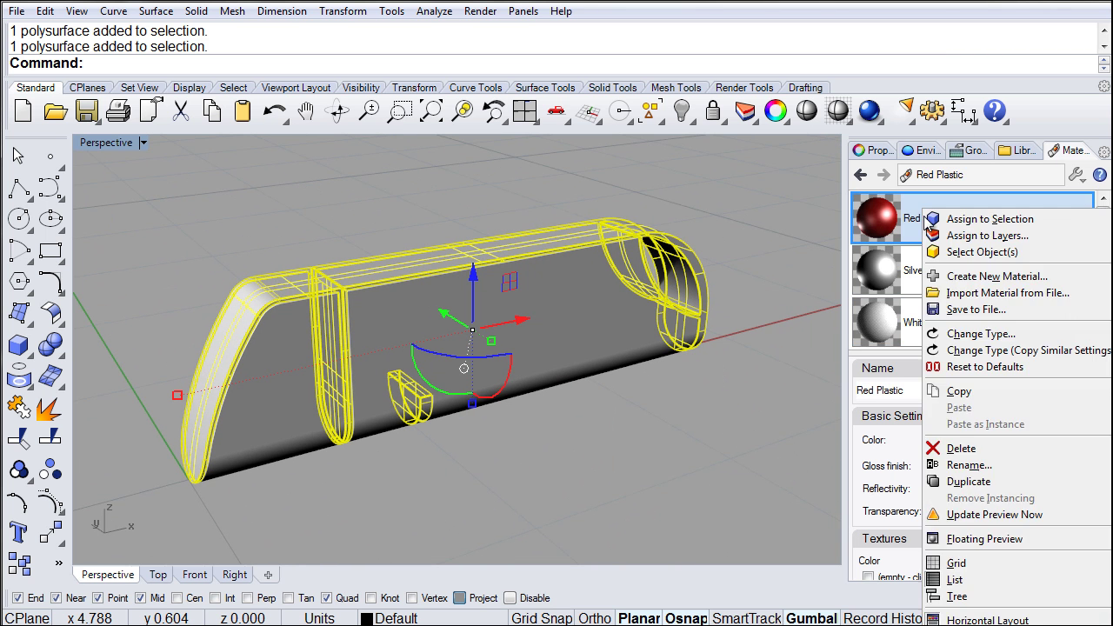
{"action": "left_click", "coordinate": [972, 221]}
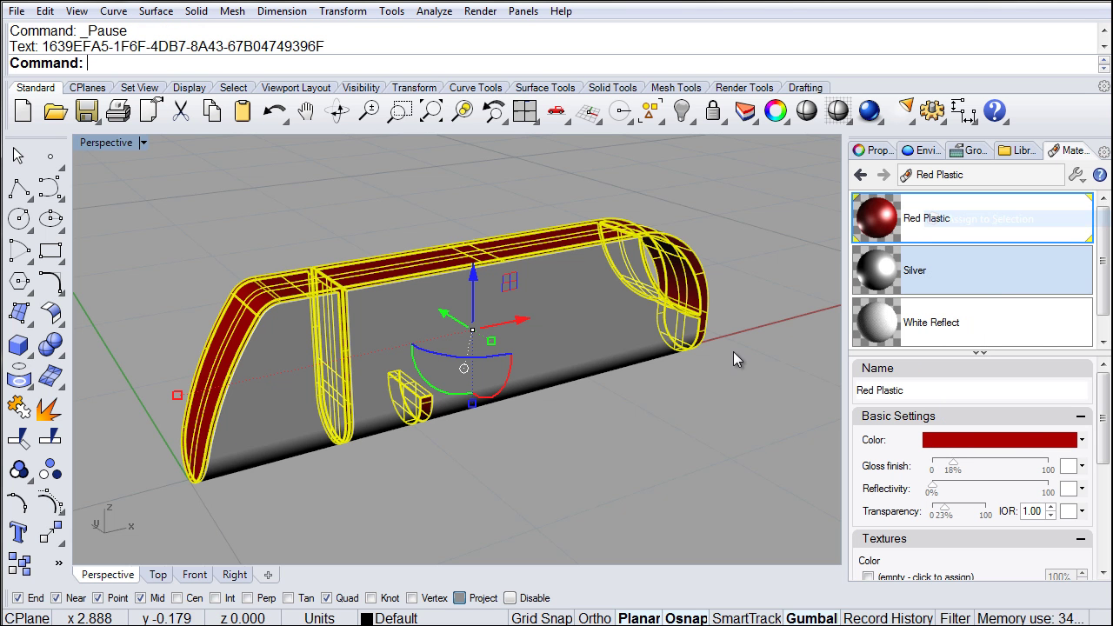
{"action": "left_click", "coordinate": [654, 406]}
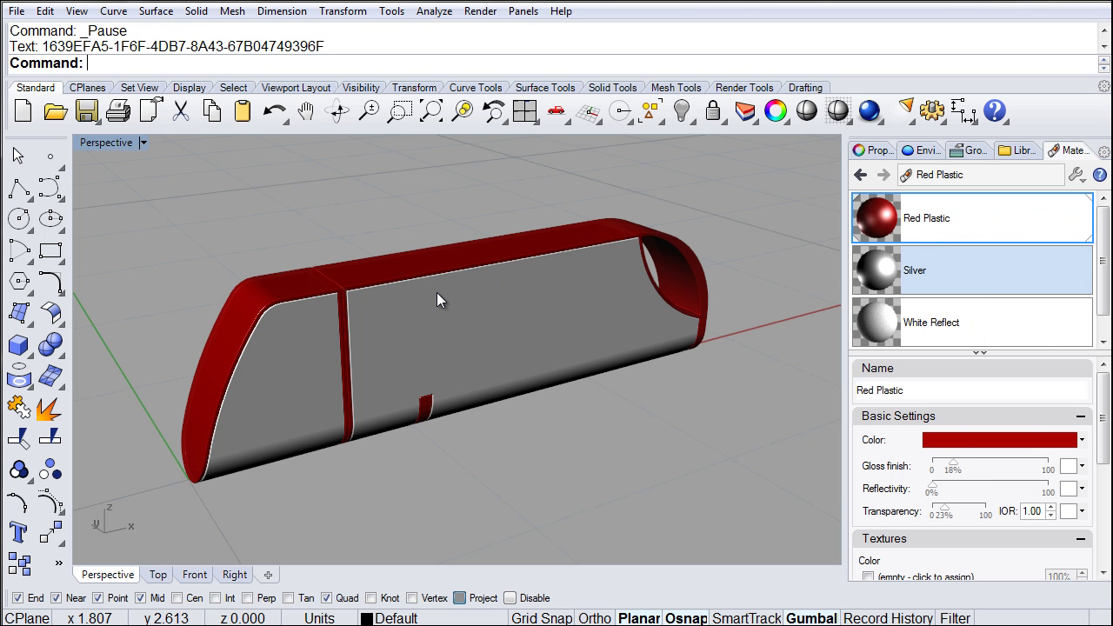
Assign Silver to the flash drive's gray cap and main body parts inside the red frames
{"action": "left_click", "coordinate": [290, 408]}
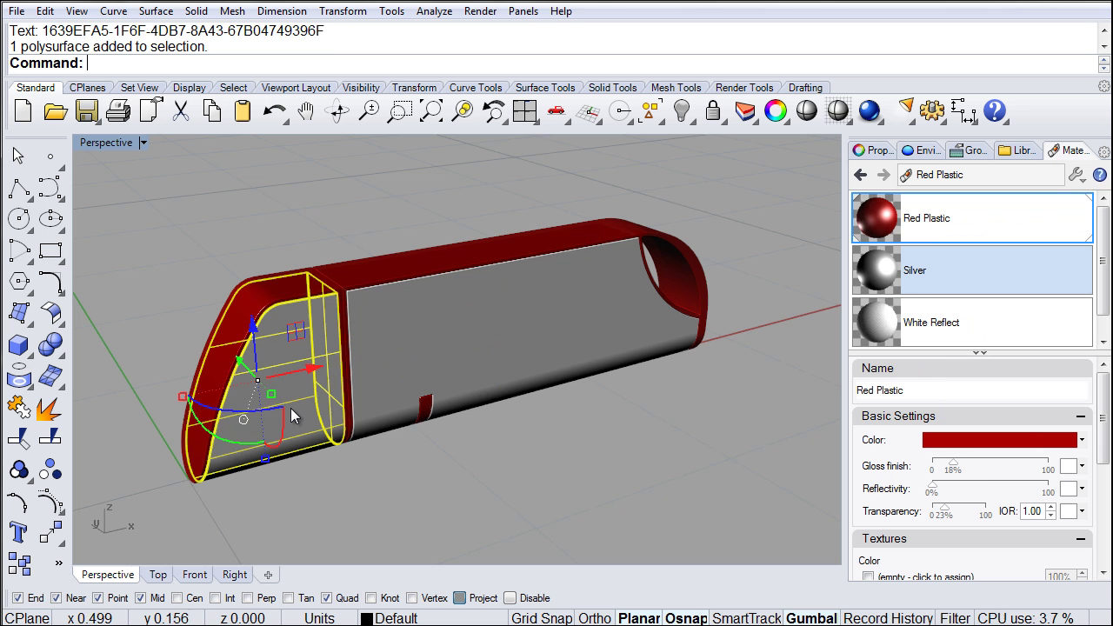
{"action": "left_click", "coordinate": [503, 349], "text": "shift"}
{"action": "mouse_move", "coordinate": [670, 412]}
{"action": "right_mouse_down"}
{"action": "mouse_move", "coordinate": [526, 405]}
{"action": "mouse_move", "coordinate": [651, 397]}
{"action": "mouse_move", "coordinate": [680, 414]}
{"action": "right_mouse_up"}
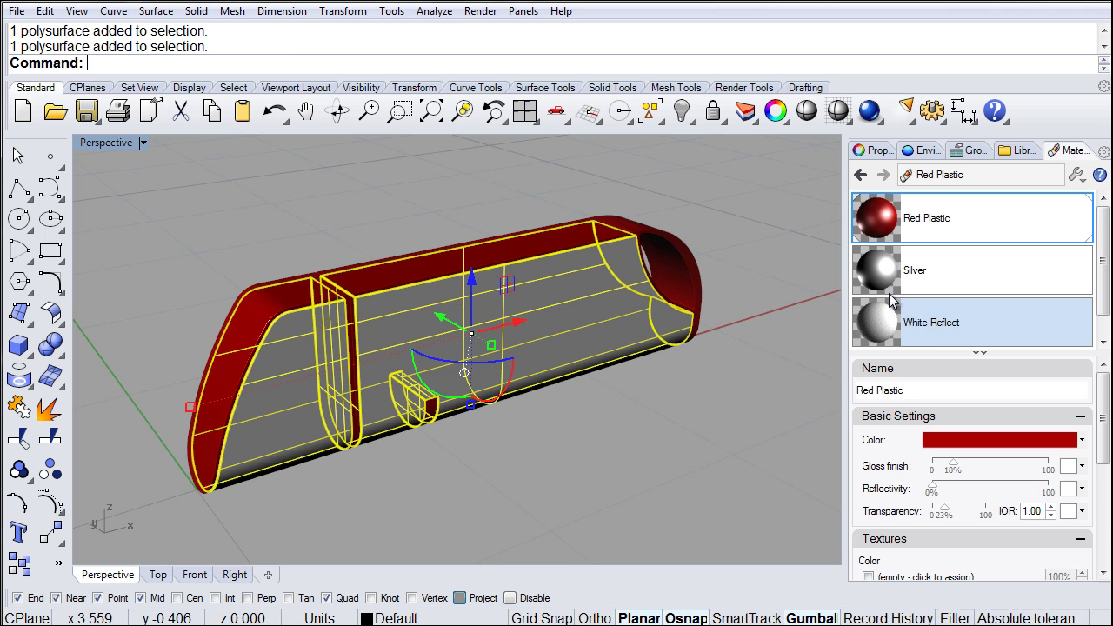
{"action": "left_click", "coordinate": [926, 273]}
{"action": "right_click", "coordinate": [926, 273]}
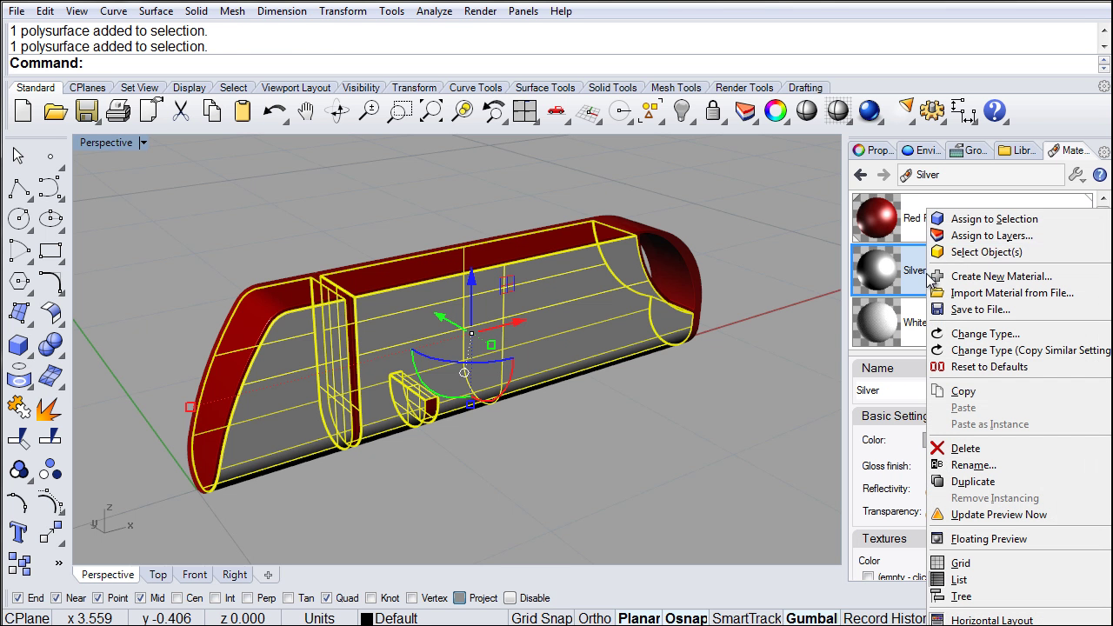
{"action": "left_click", "coordinate": [973, 226]}
{"action": "left_click", "coordinate": [691, 395]}
{"action": "right_click_drag", "start_coordinate": [691, 395], "coordinate": [722, 372]}
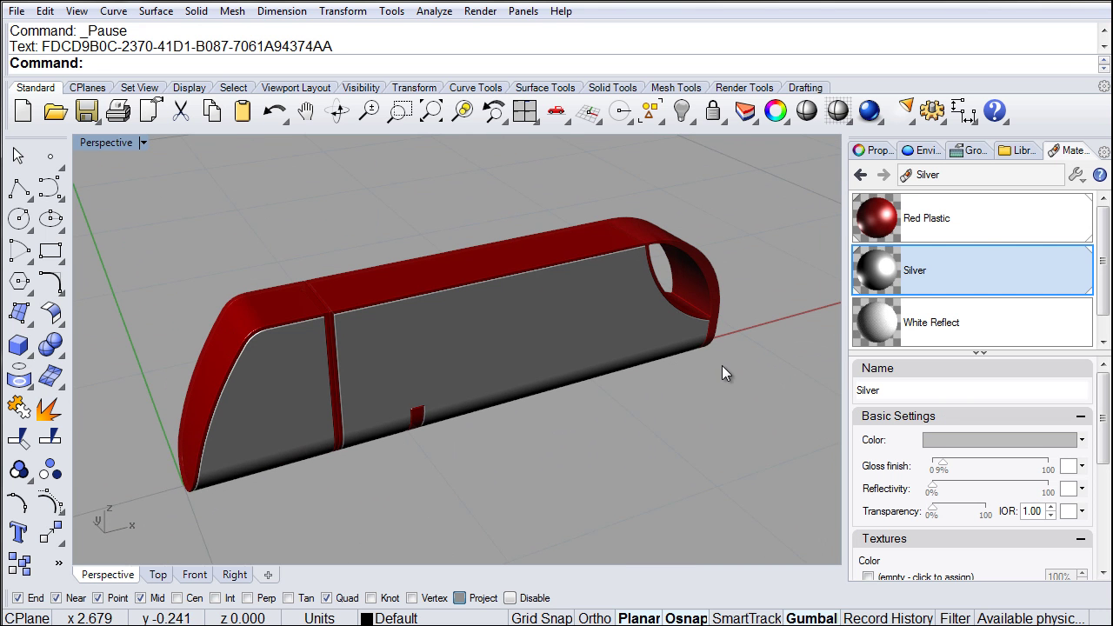
Turn on the ground plane and give it the White Reflect material, checking the reflection under the flash drive
{"action": "left_click", "coordinate": [976, 153]}
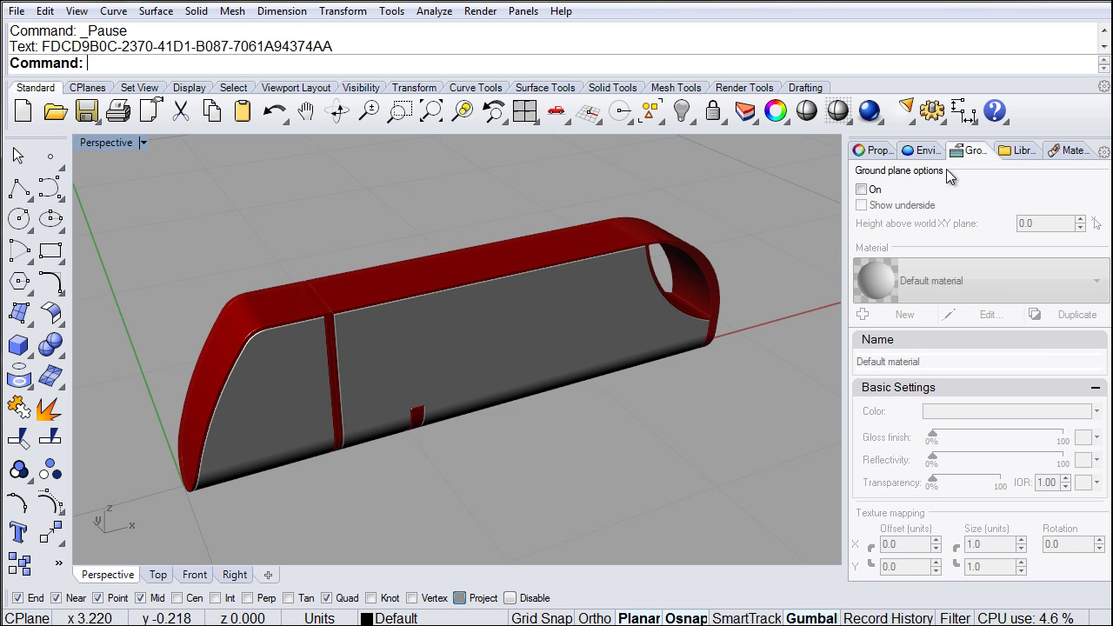
{"action": "left_click", "coordinate": [862, 190]}
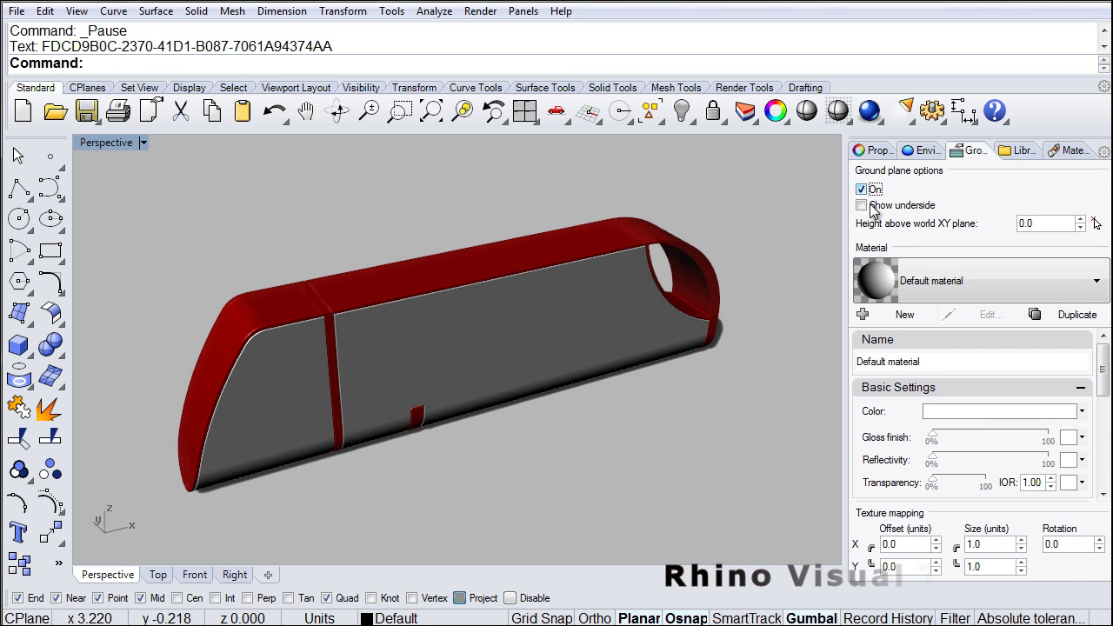
{"action": "left_click", "coordinate": [946, 282]}
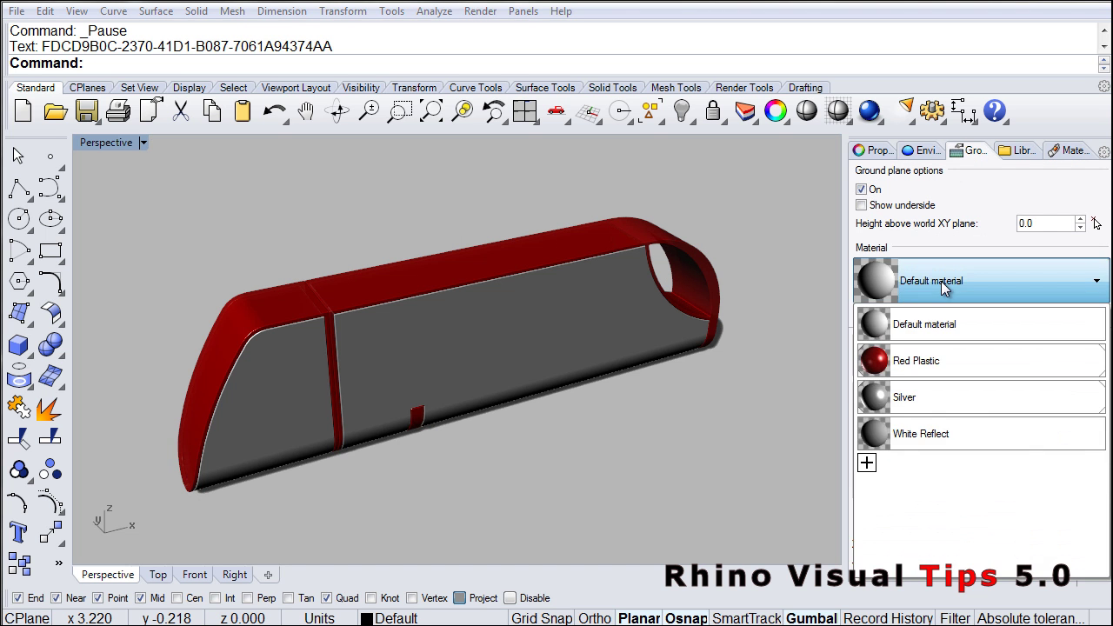
{"action": "left_click", "coordinate": [931, 432]}
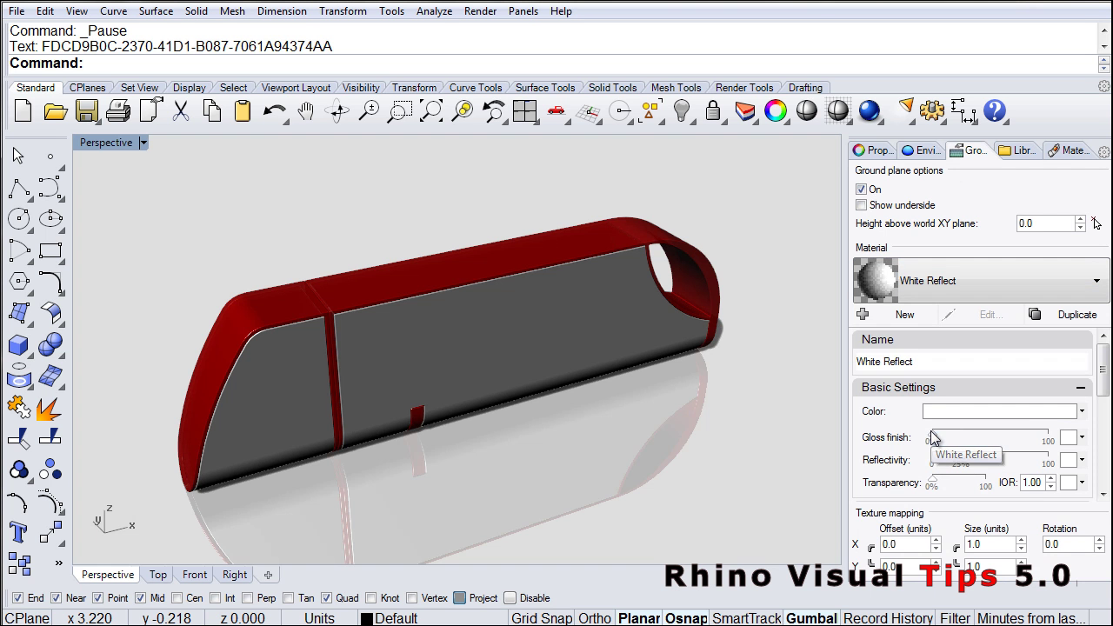
{"action": "right_click_drag", "start_coordinate": [746, 328], "coordinate": [514, 326]}
{"action": "mouse_move", "coordinate": [450, 336]}
{"action": "right_mouse_down"}
{"action": "mouse_move", "coordinate": [596, 350]}
{"action": "mouse_move", "coordinate": [670, 311]}
{"action": "mouse_move", "coordinate": [449, 331]}
{"action": "mouse_move", "coordinate": [443, 293]}
{"action": "right_mouse_up"}
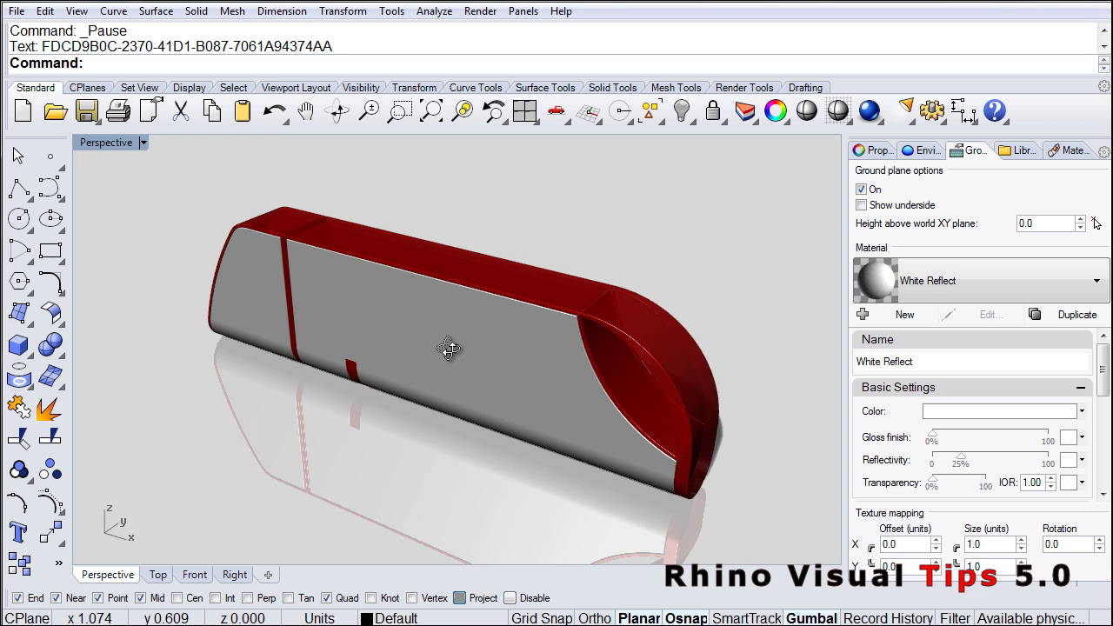
Set the render background to Environment and import the Rhino Studio.renv environment file
{"action": "left_click", "coordinate": [925, 150]}
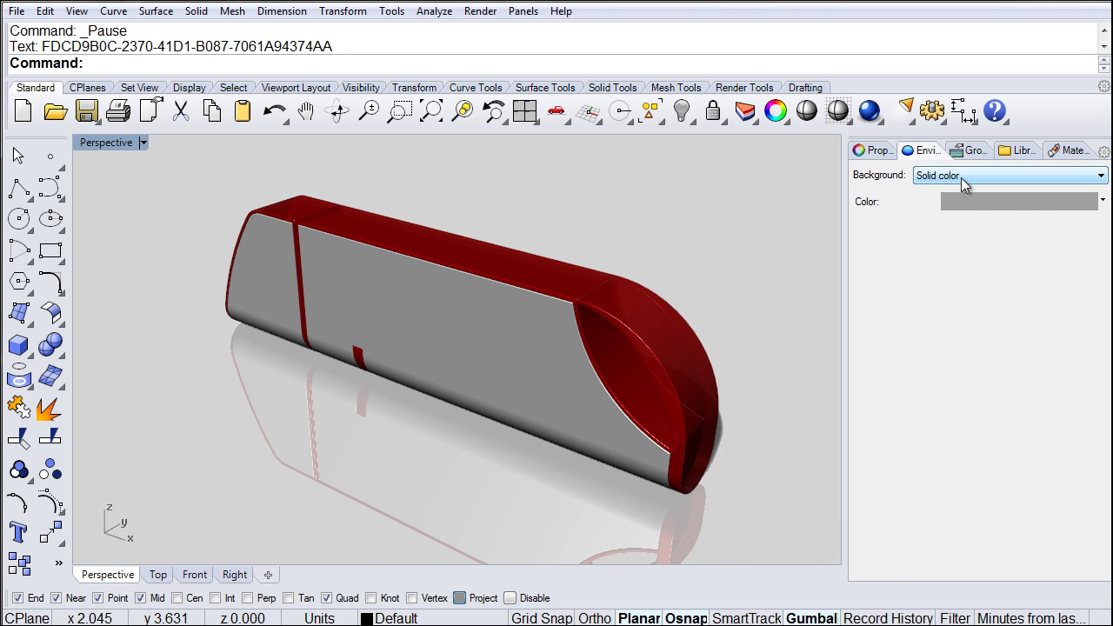
{"action": "left_click", "coordinate": [960, 179]}
{"action": "left_click", "coordinate": [952, 213]}
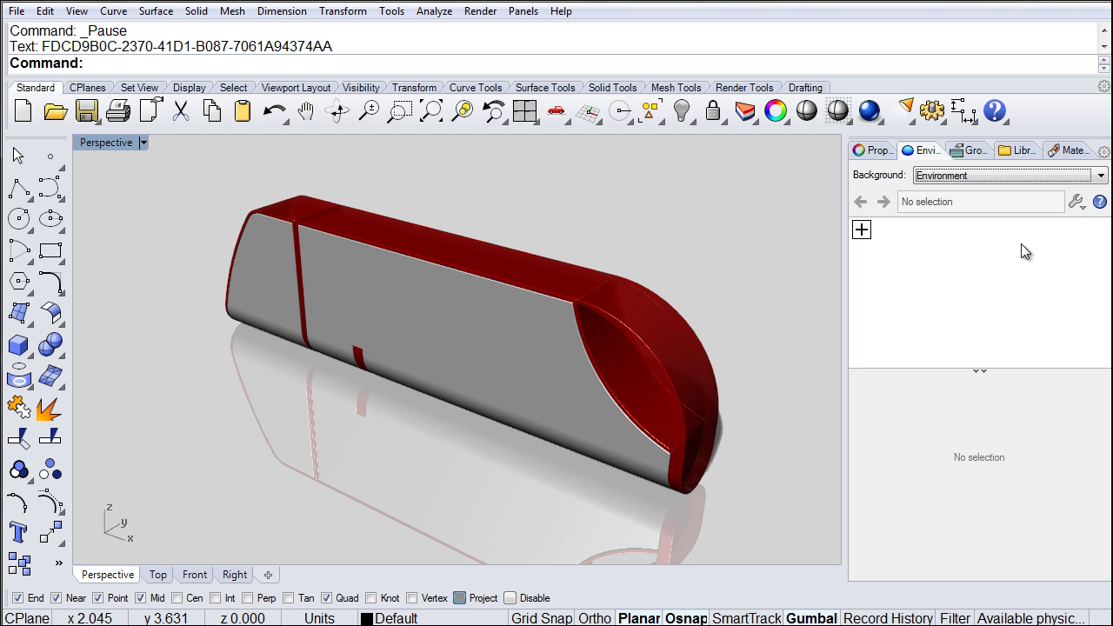
{"action": "left_click", "coordinate": [1077, 204]}
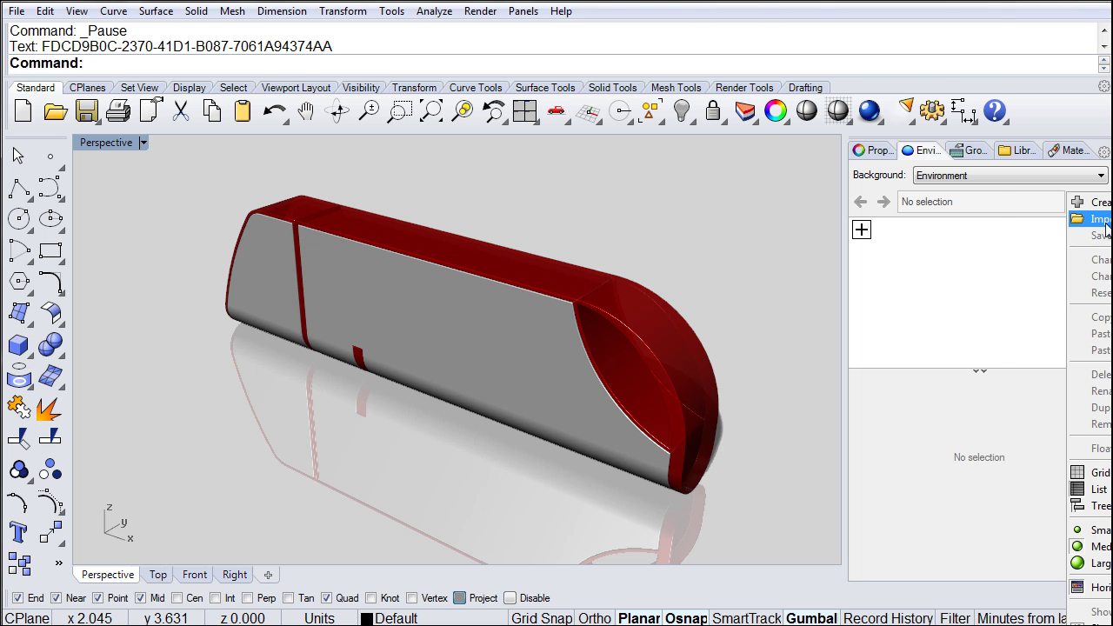
{"action": "left_click", "coordinate": [1104, 221]}
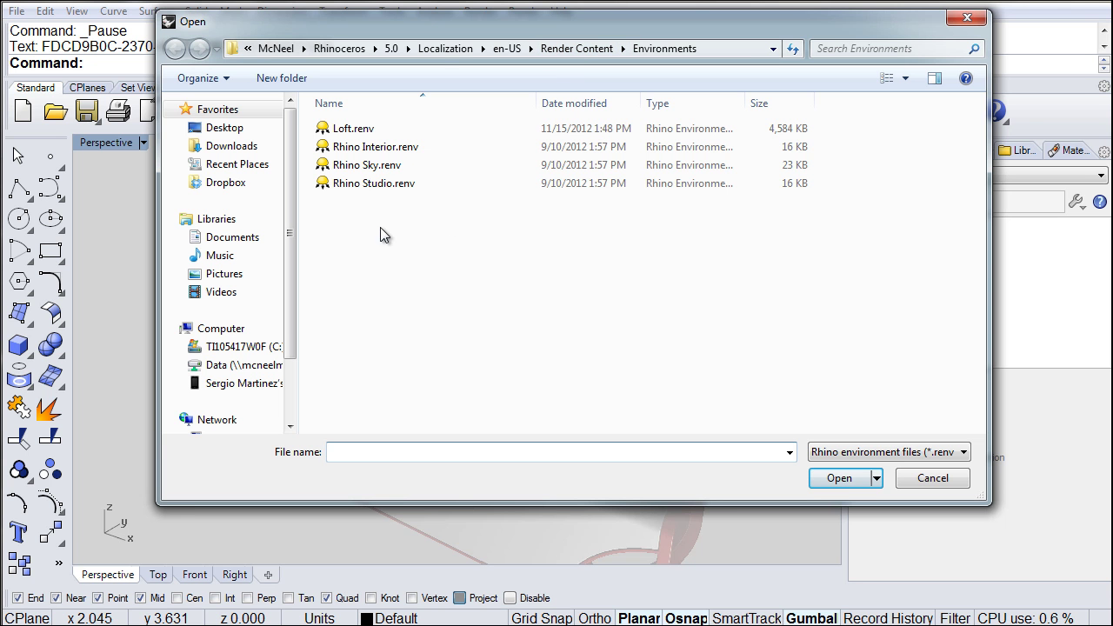
{"action": "left_click", "coordinate": [379, 191]}
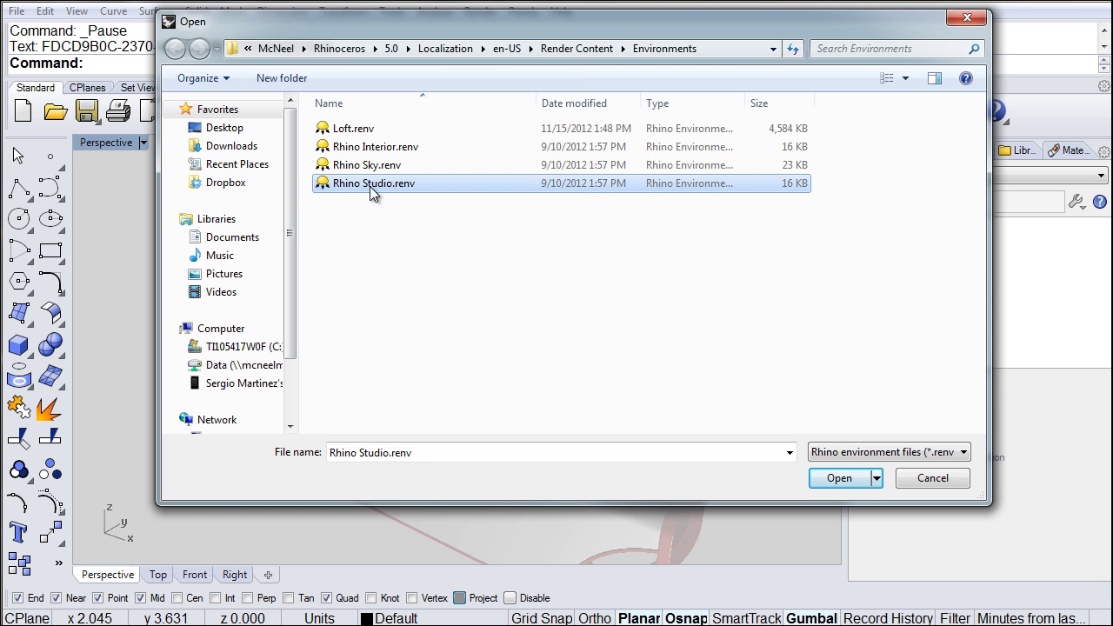
{"action": "double_click", "coordinate": [369, 186]}
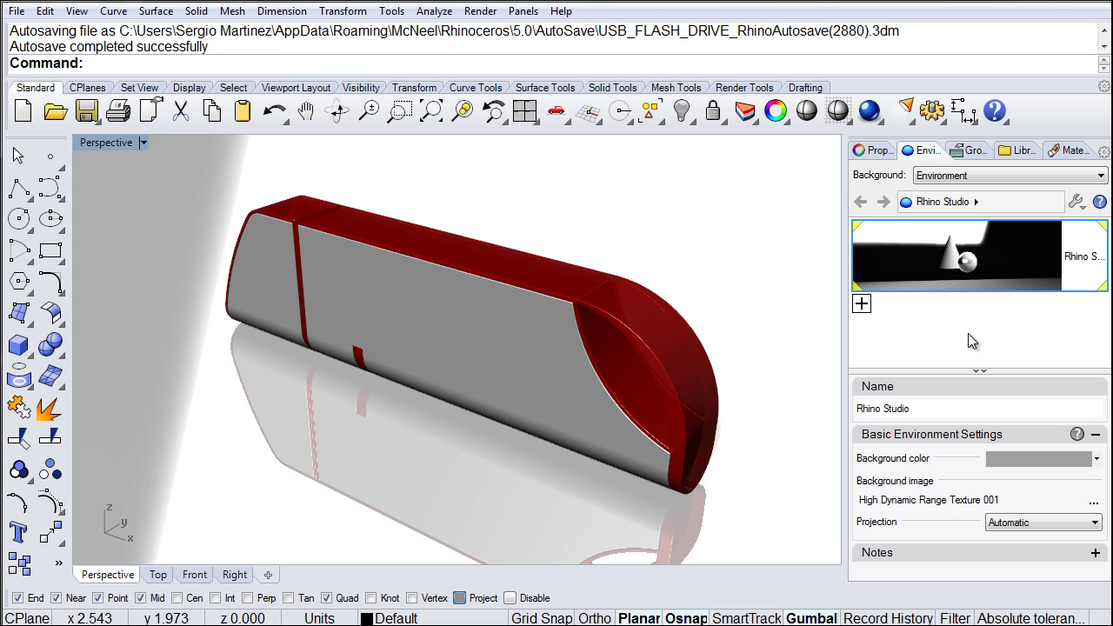
Select the flash drive's main body in the Front view and display its decal properties
{"action": "double_click", "coordinate": [112, 145]}
{"action": "left_click", "coordinate": [272, 468]}
{"action": "scroll", "coordinate": [273, 456], "scroll_direction": "up", "scroll_amount": 2}
{"action": "scroll", "coordinate": [279, 433], "scroll_direction": "up", "scroll_amount": 6}
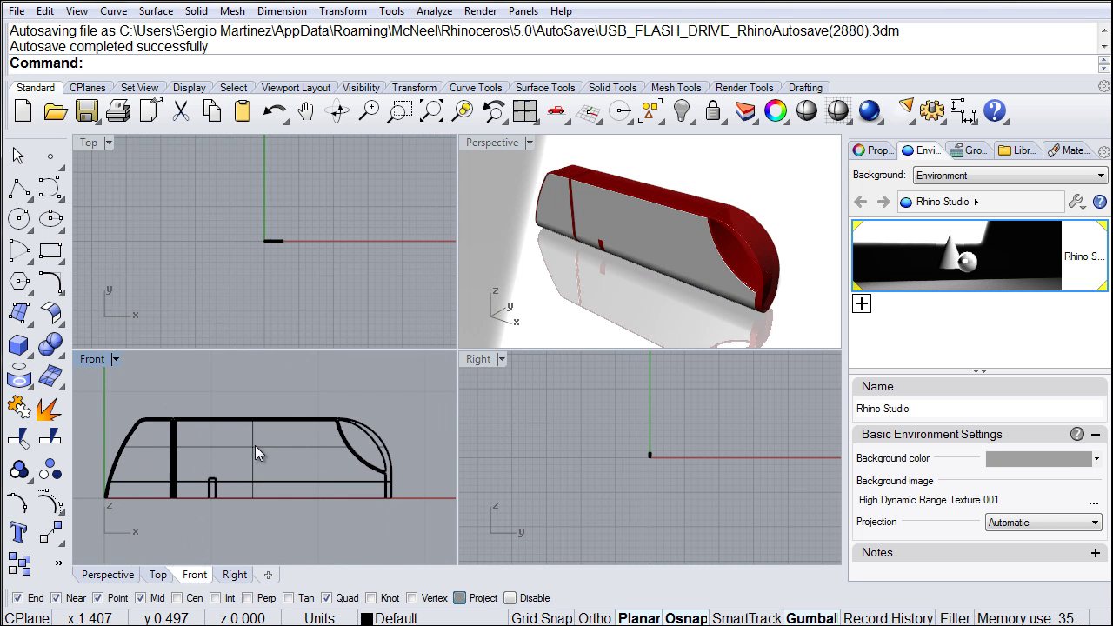
{"action": "scroll", "coordinate": [255, 445], "scroll_direction": "up", "scroll_amount": 3}
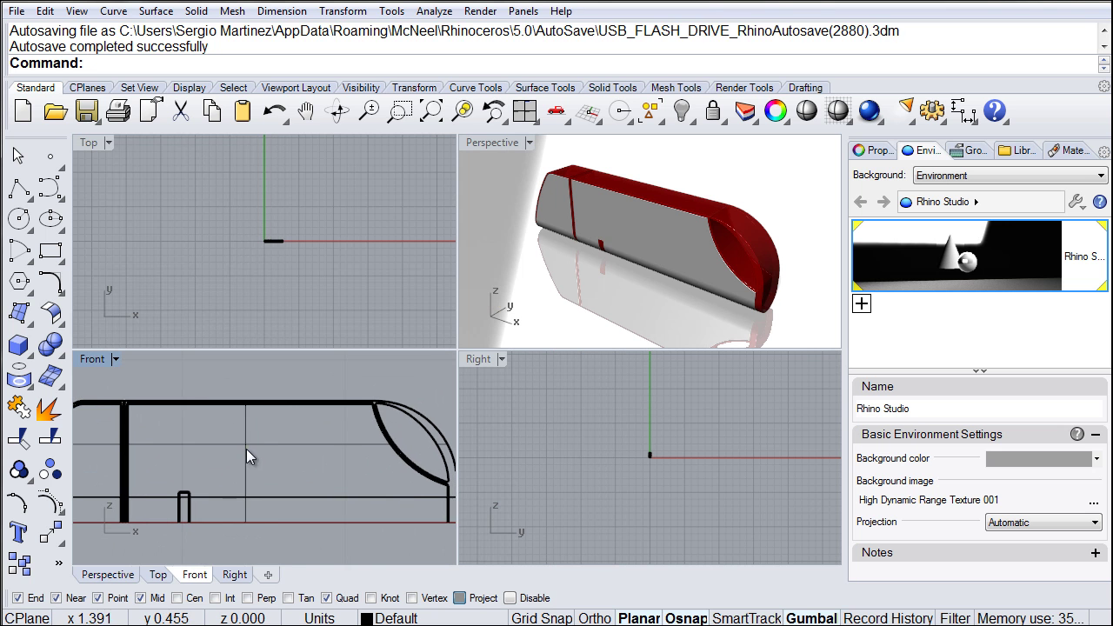
{"action": "left_click", "coordinate": [247, 455]}
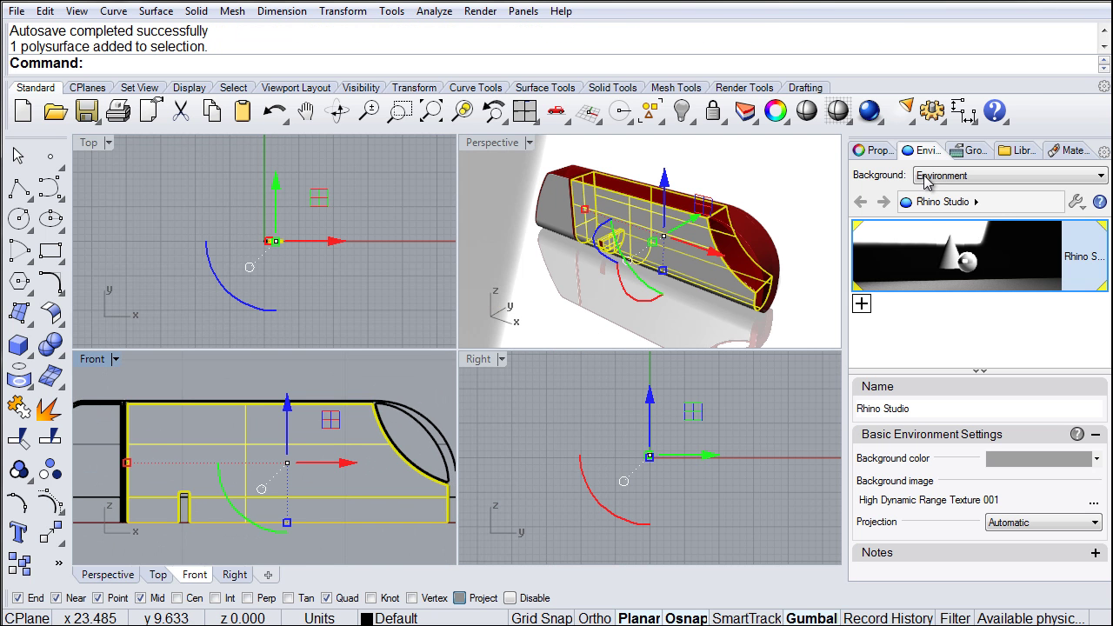
{"action": "left_click", "coordinate": [877, 151]}
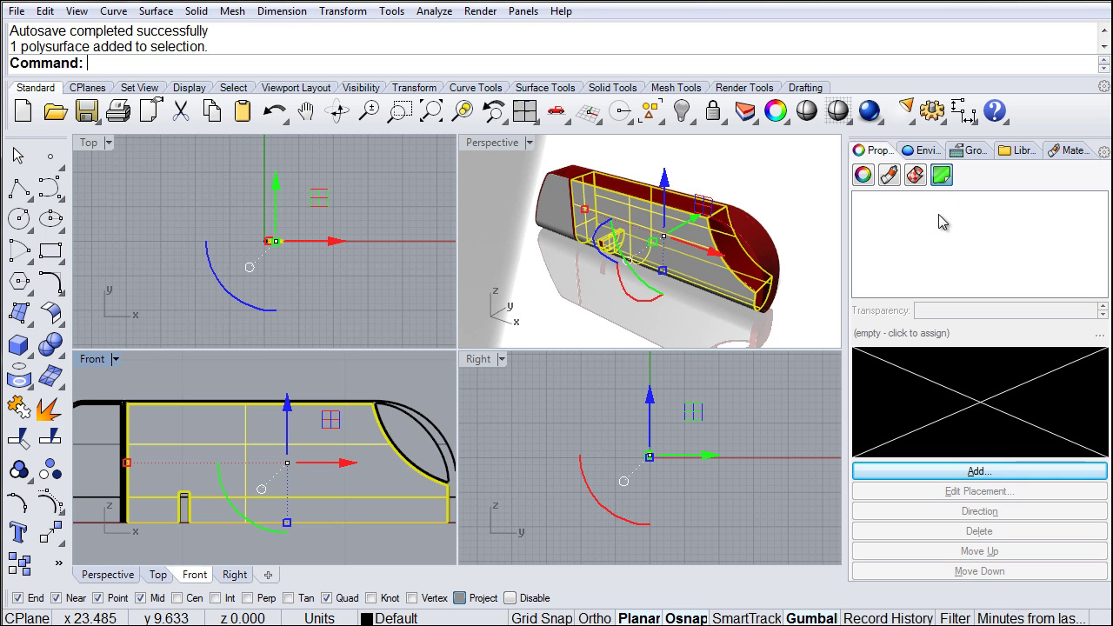
Add a decal to the main body using a new bitmap texture, USB_LOGO_TIPS_V5_decal.png from the ALL_3DM_FILES TEXTURES folder
{"action": "left_click", "coordinate": [977, 472]}
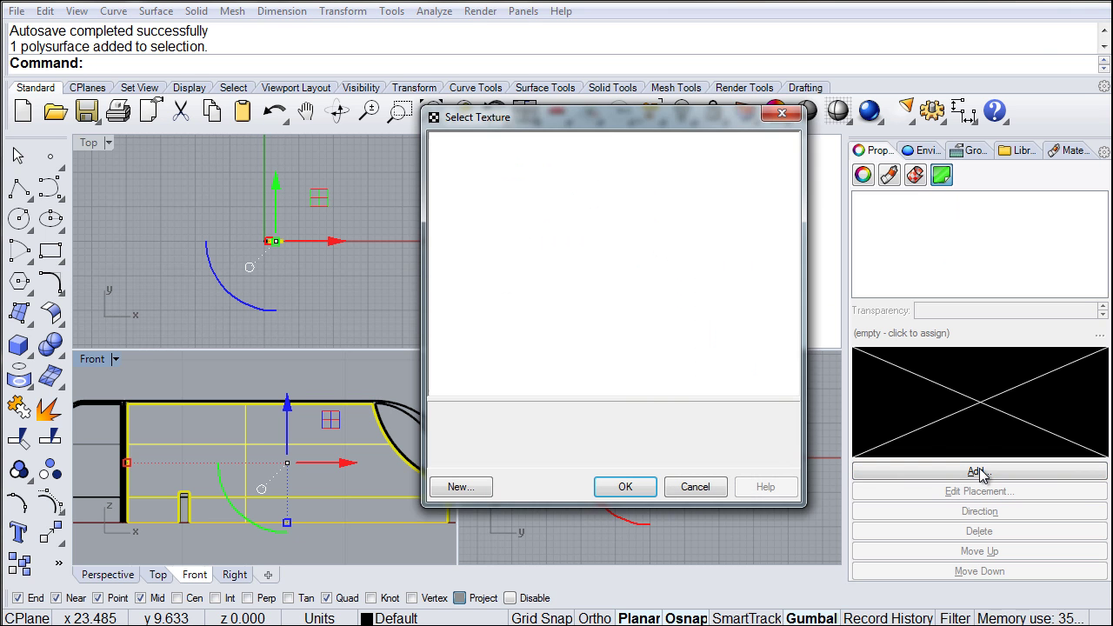
{"action": "left_click", "coordinate": [459, 487]}
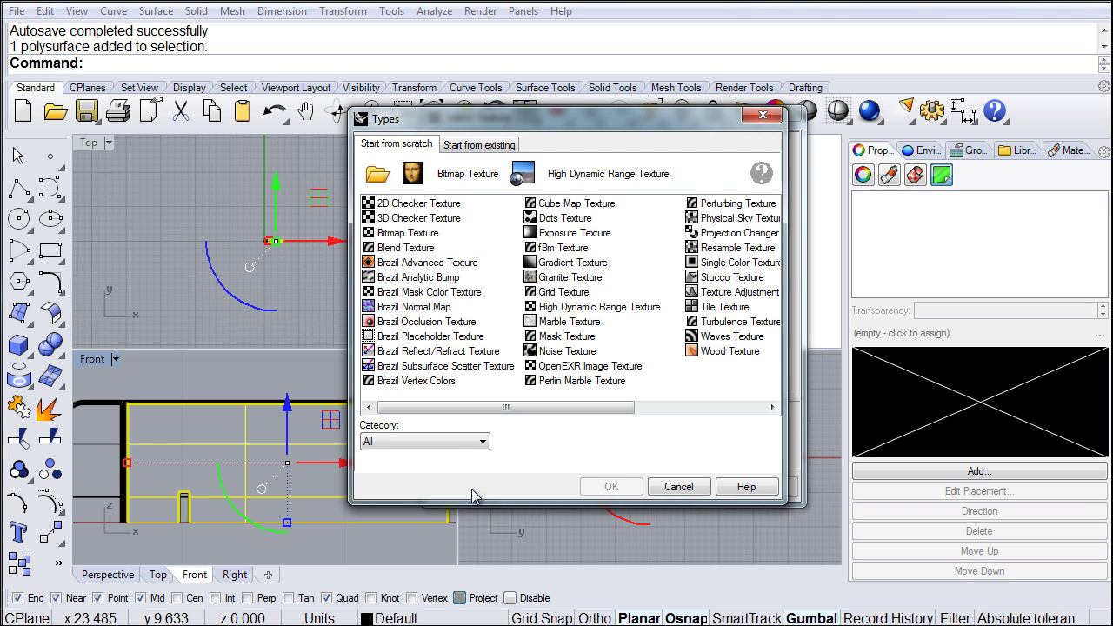
{"action": "left_click", "coordinate": [458, 177]}
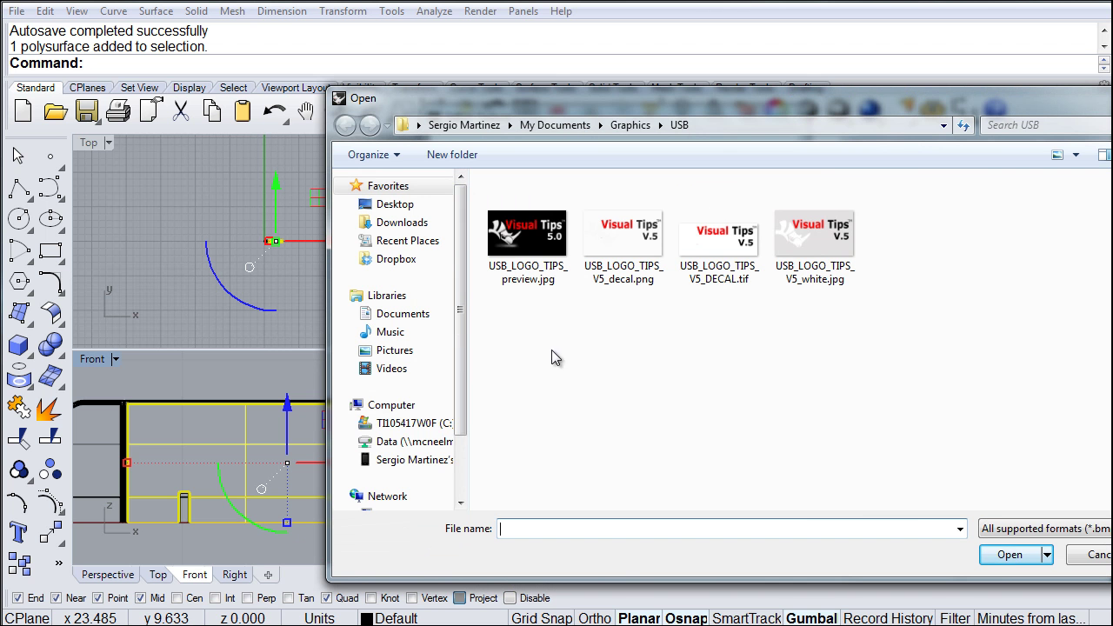
{"action": "left_click", "coordinate": [421, 442]}
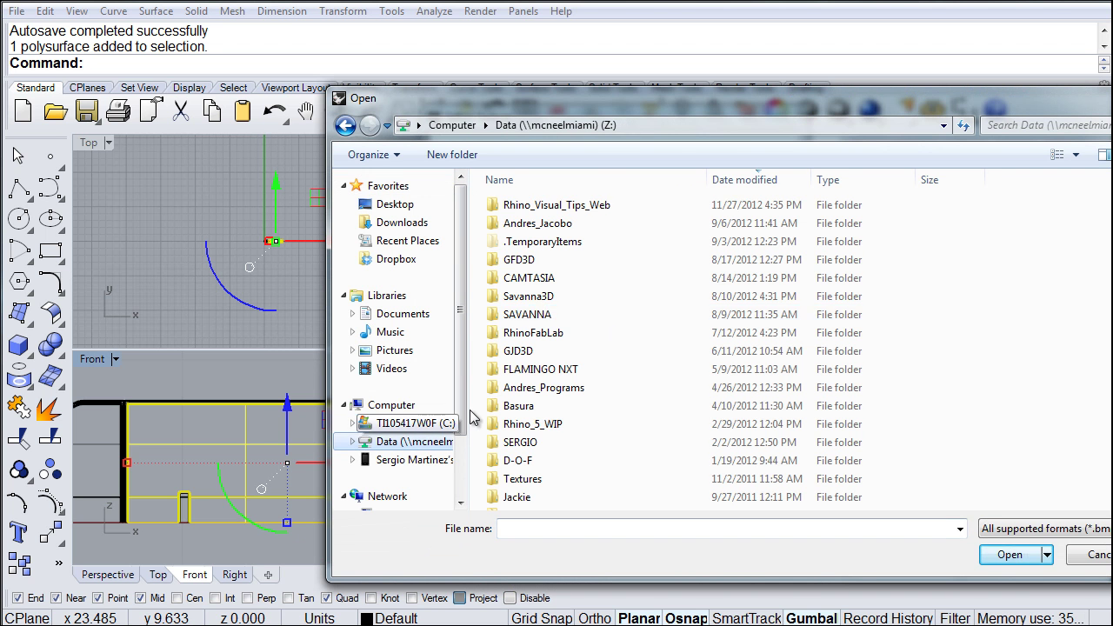
{"action": "left_click", "coordinate": [553, 214]}
{"action": "double_click", "coordinate": [552, 217]}
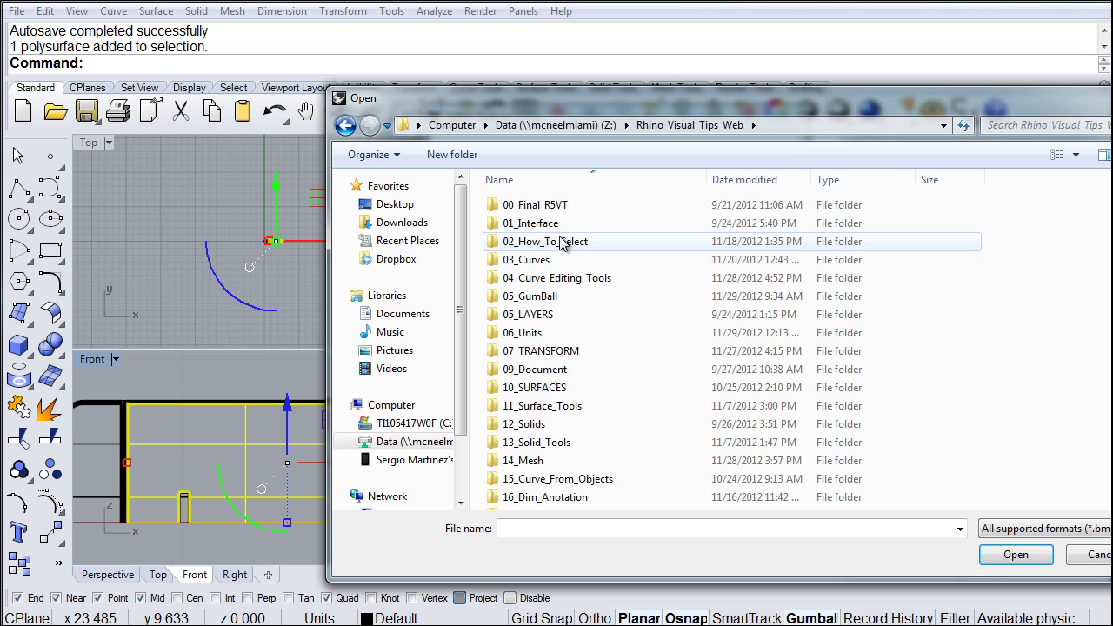
{"action": "scroll", "coordinate": [599, 390], "scroll_direction": "down", "scroll_amount": 2}
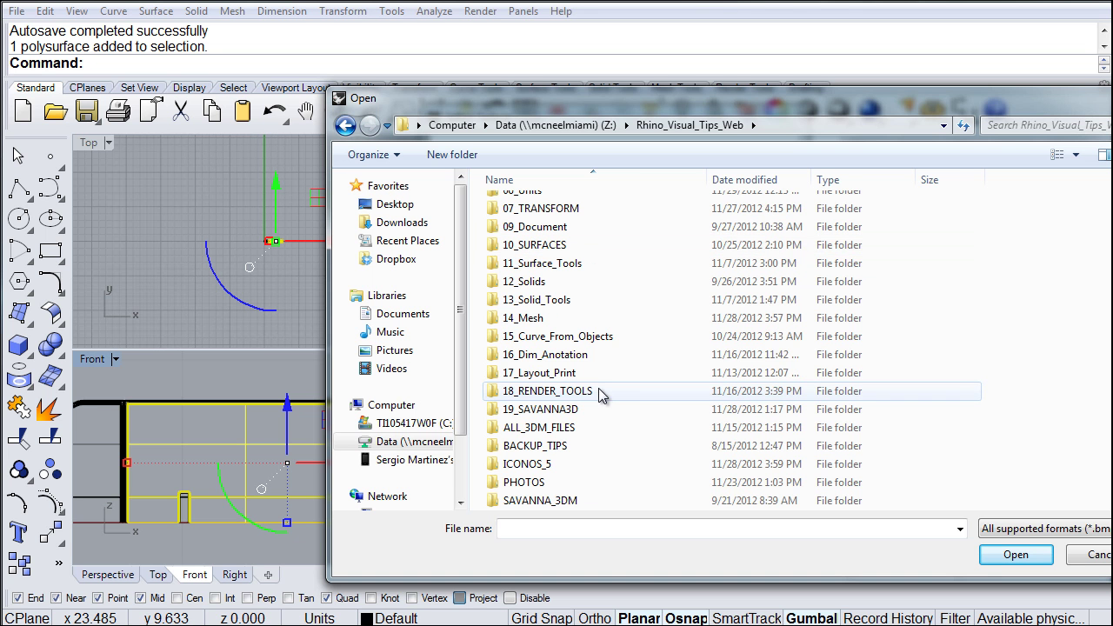
{"action": "double_click", "coordinate": [559, 426]}
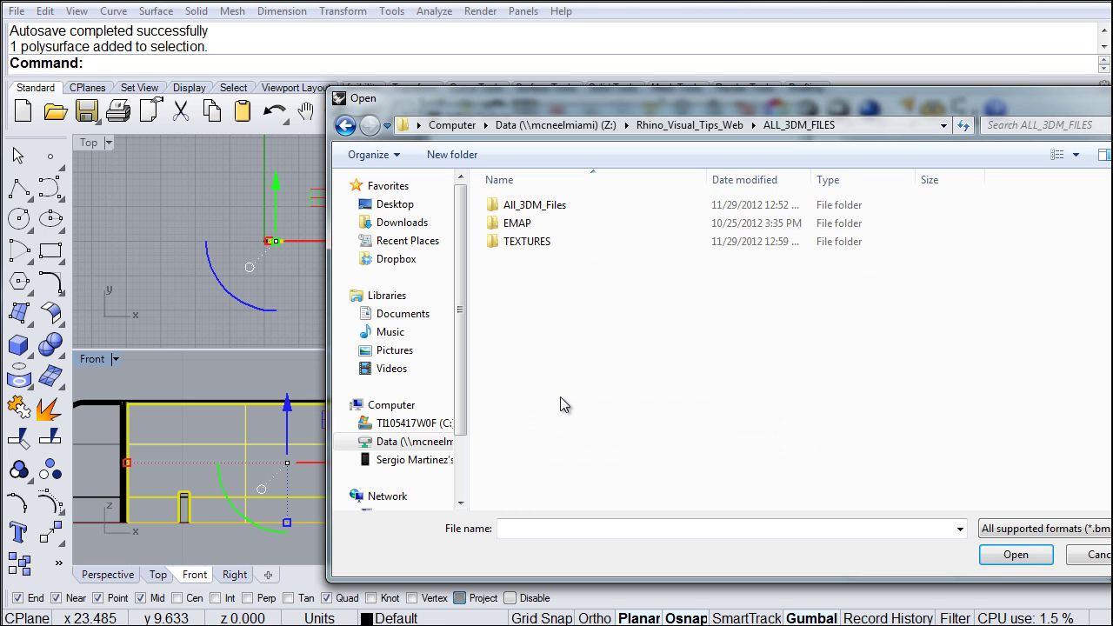
{"action": "left_click", "coordinate": [537, 242]}
{"action": "double_click", "coordinate": [537, 242]}
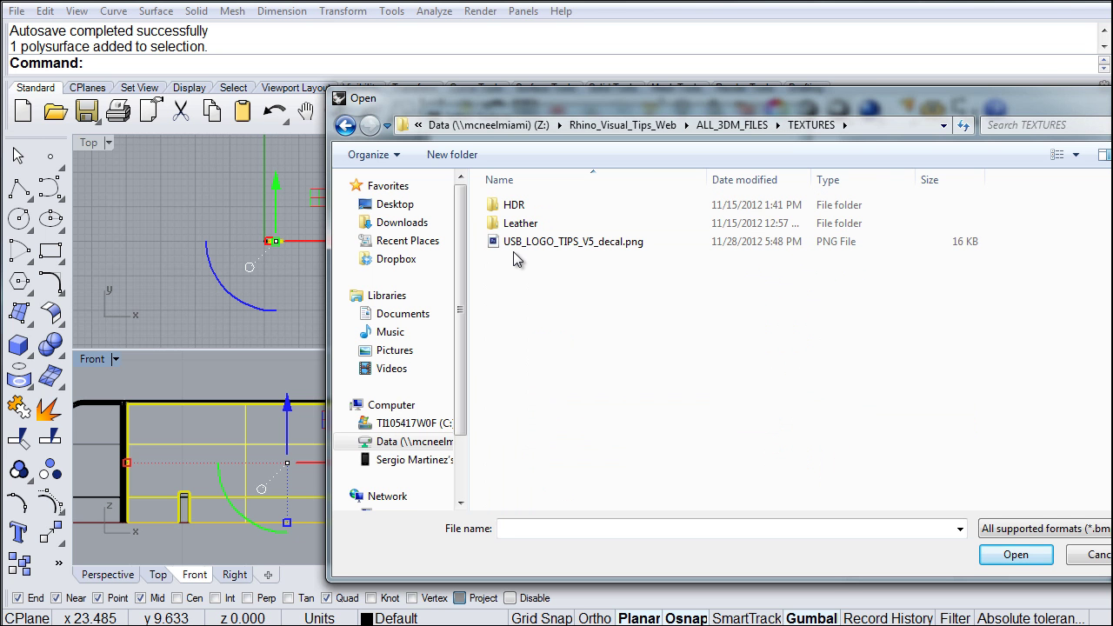
{"action": "double_click", "coordinate": [603, 250]}
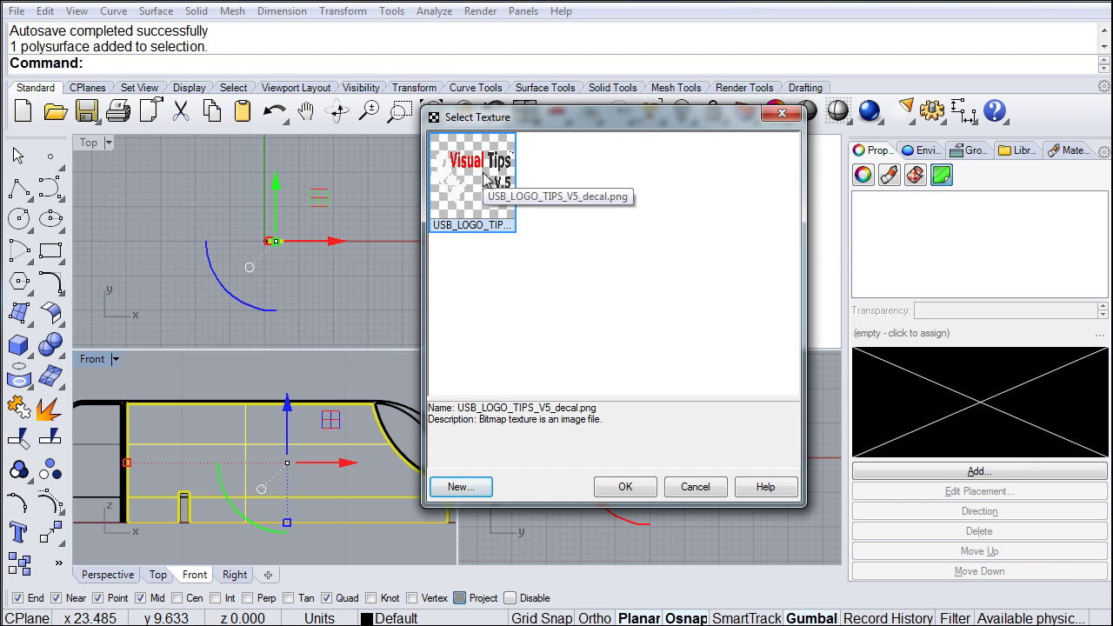
{"action": "left_click", "coordinate": [626, 487]}
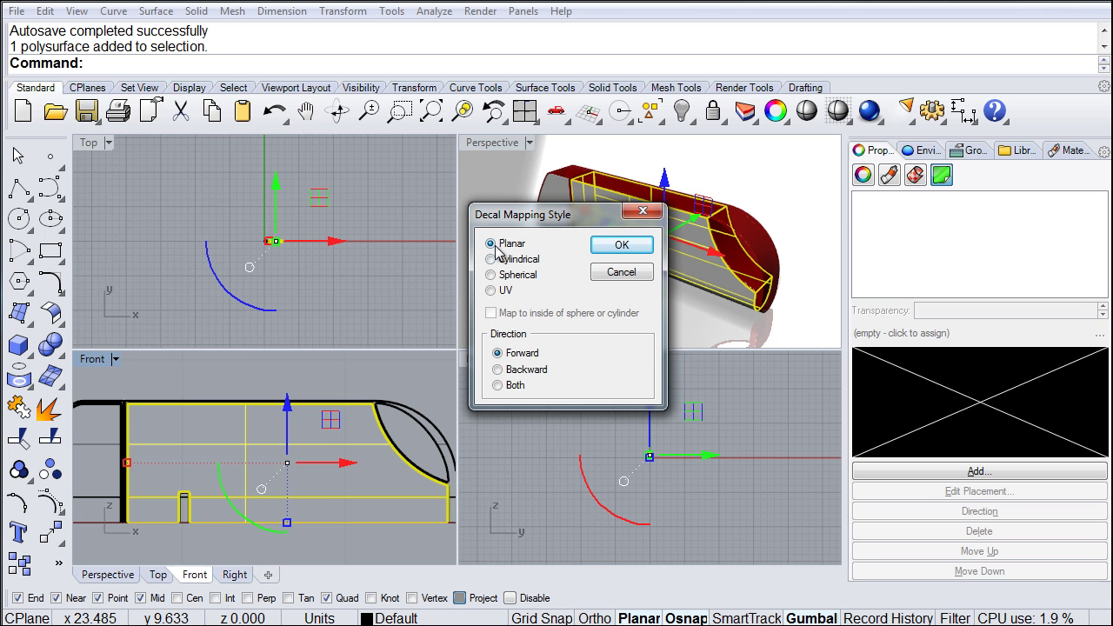
Map the decal as Planar and Forward, placing it about 1.32 units wide from the body's lower edge upward in the Front view
{"action": "left_click", "coordinate": [620, 246]}
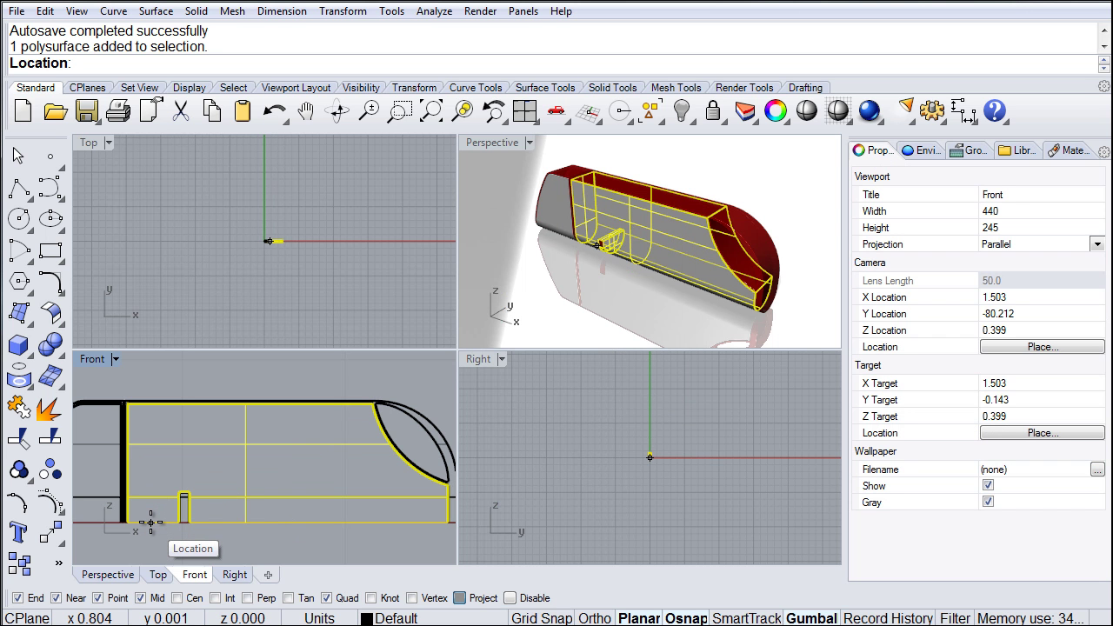
{"action": "left_click", "coordinate": [151, 523]}
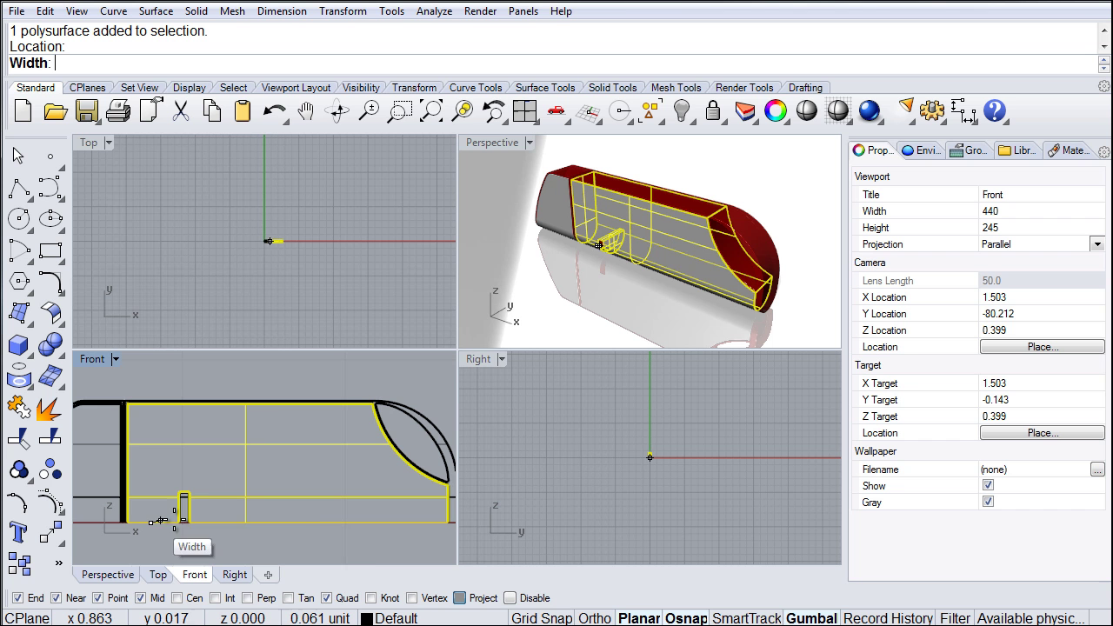
{"action": "key", "text": "F8"}
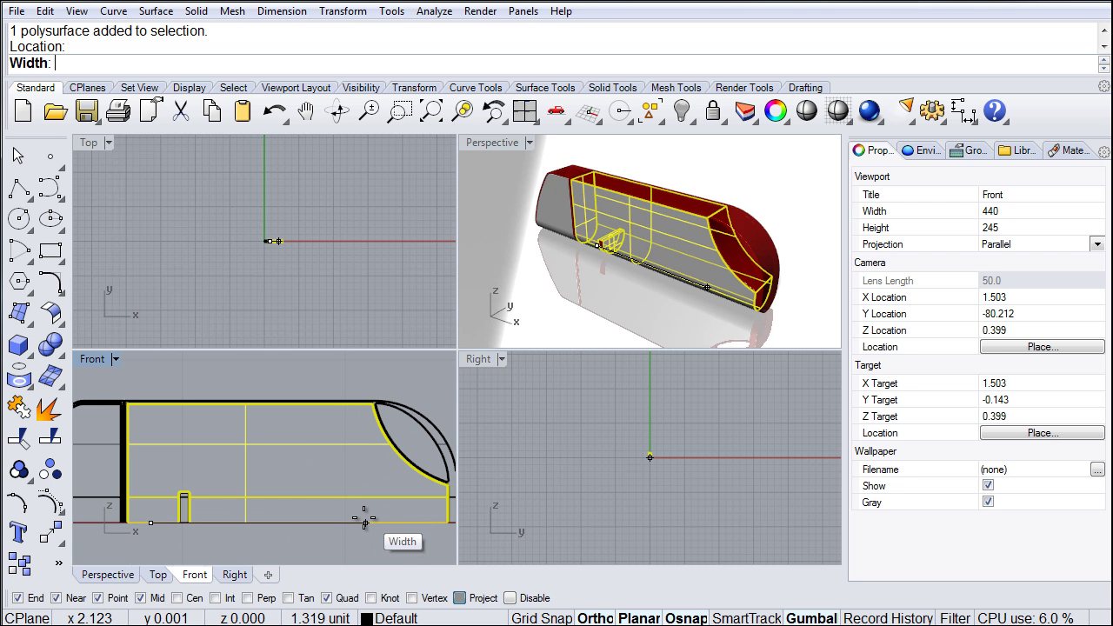
{"action": "left_click", "coordinate": [362, 521]}
{"action": "key", "text": "F8"}
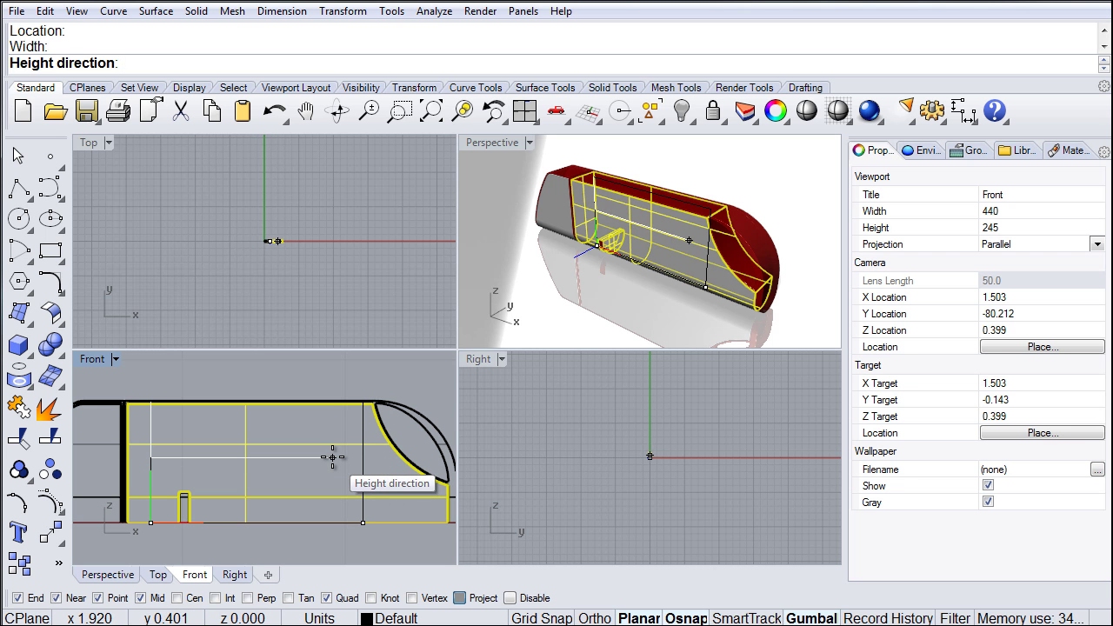
{"action": "left_click", "coordinate": [332, 457]}
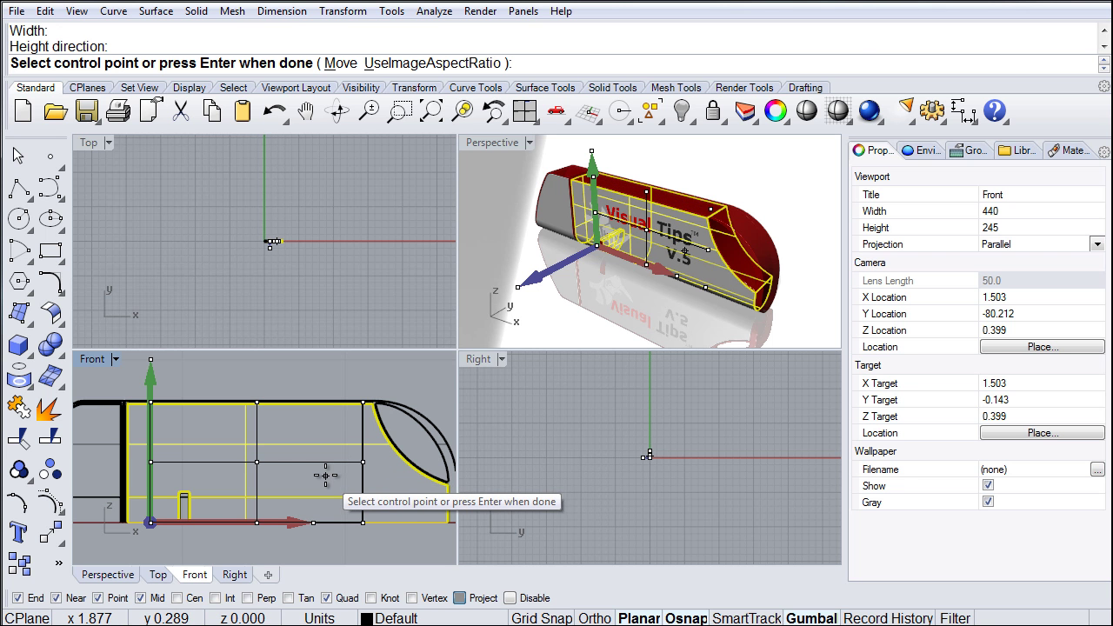
{"action": "left_click", "coordinate": [556, 291]}
{"action": "left_click", "coordinate": [323, 435]}
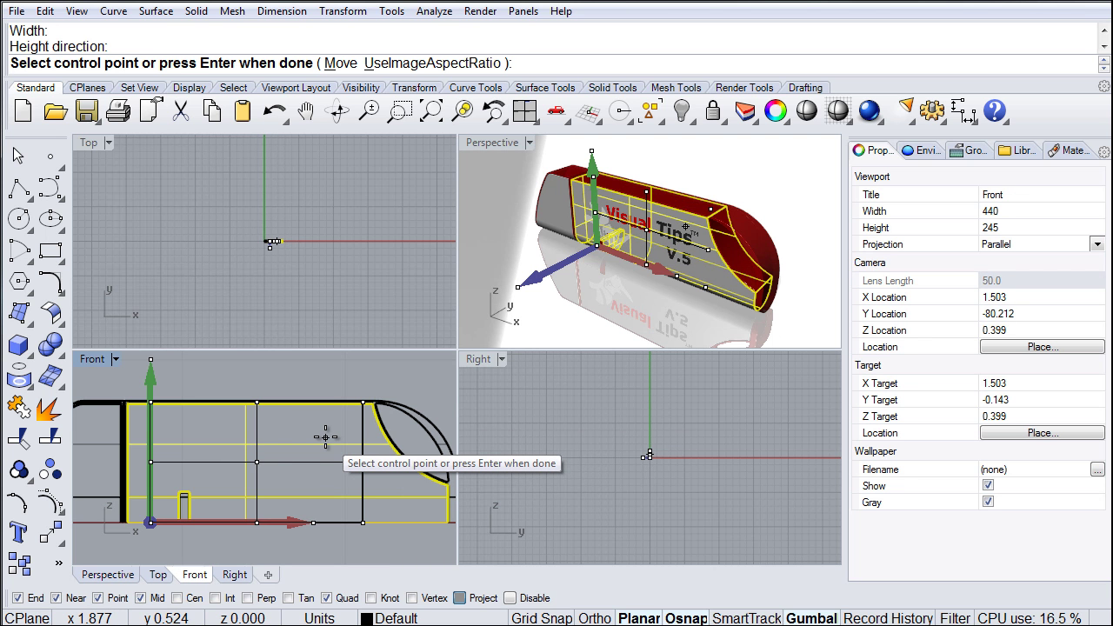
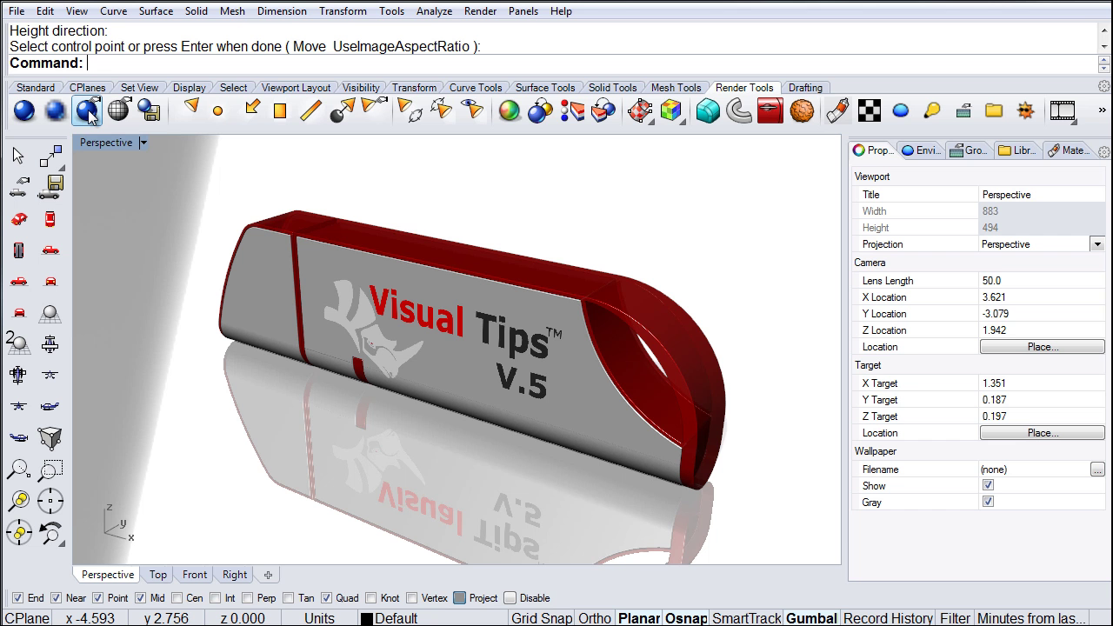
Configure the Rhino Render settings with Medium (5x) antialiasing, 800 x 600 resolution and Skylight turned on
{"action": "left_click", "coordinate": [88, 113]}
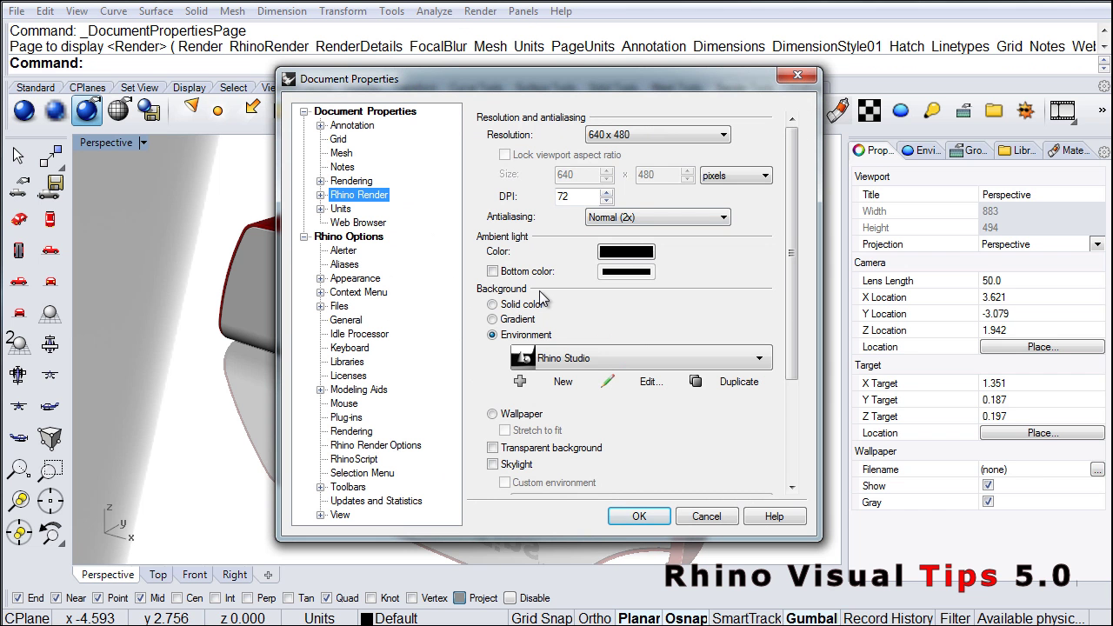
{"action": "left_click", "coordinate": [639, 216]}
{"action": "left_click", "coordinate": [639, 256]}
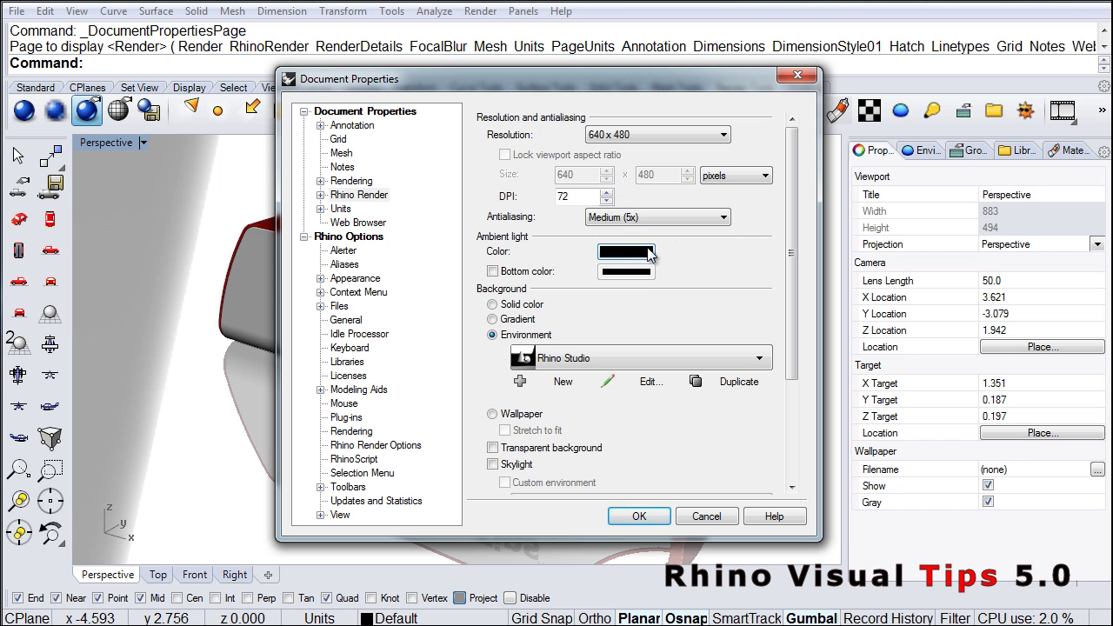
{"action": "left_click", "coordinate": [641, 137]}
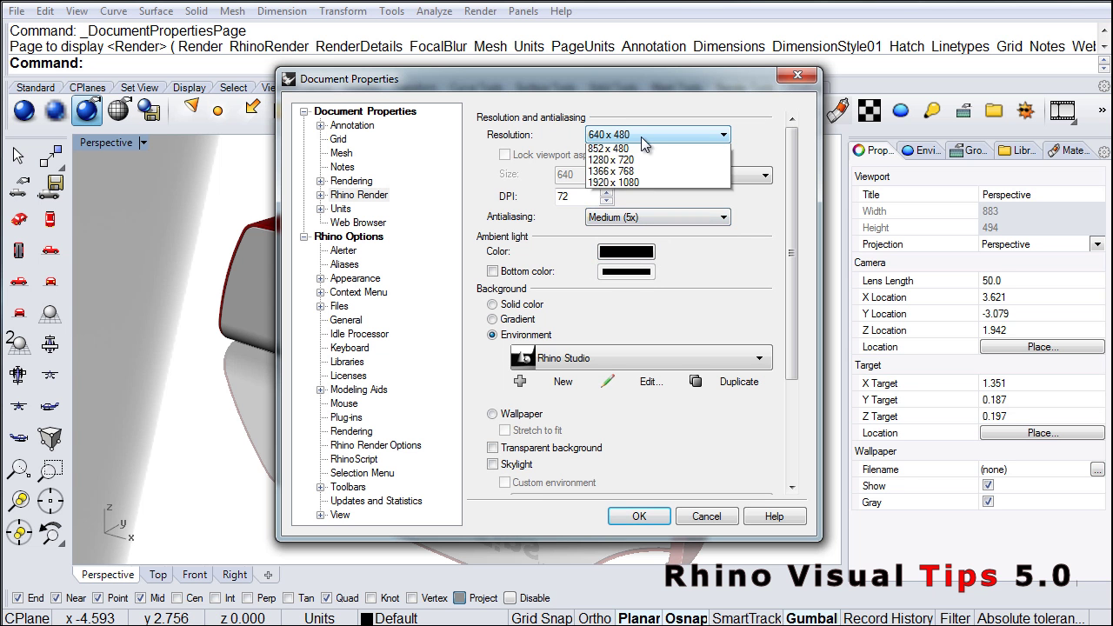
{"action": "left_click", "coordinate": [640, 185]}
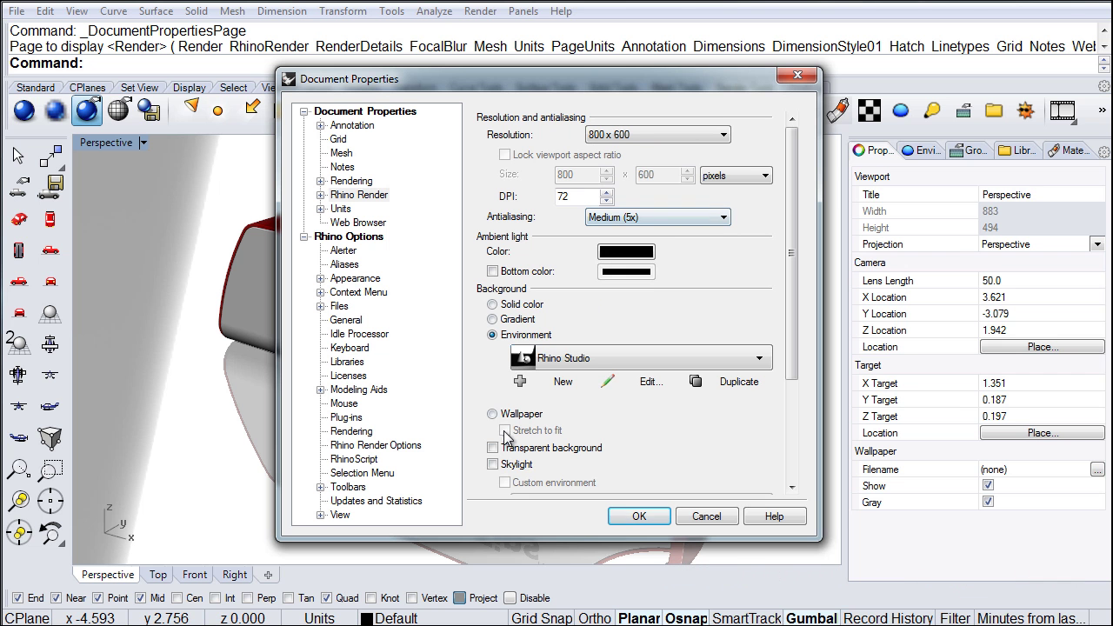
{"action": "left_click", "coordinate": [493, 464]}
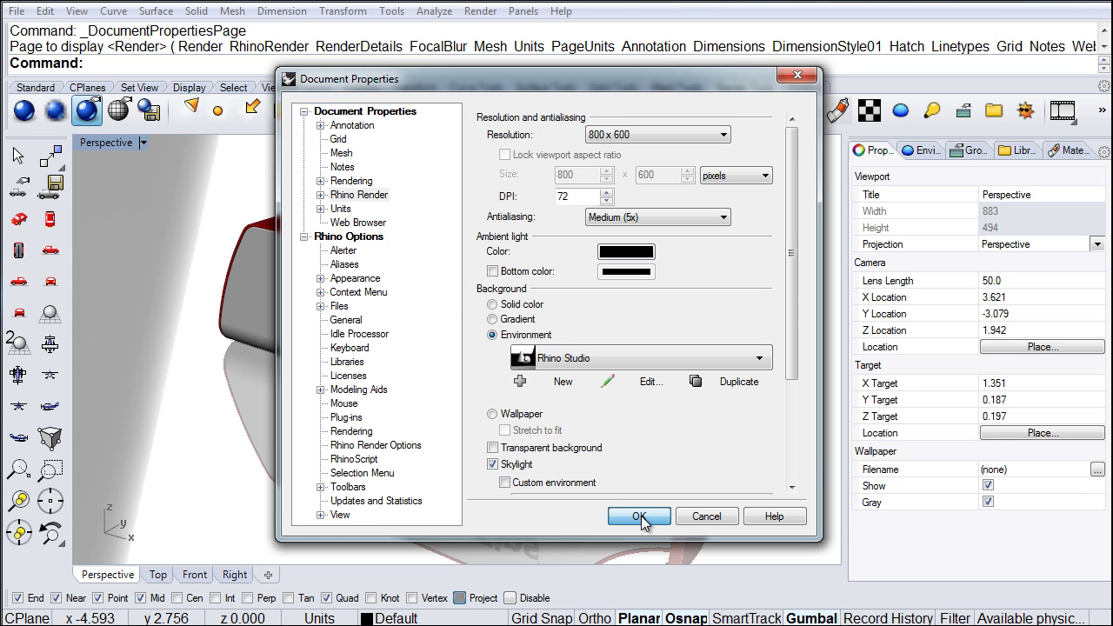
{"action": "key", "text": "Return"}
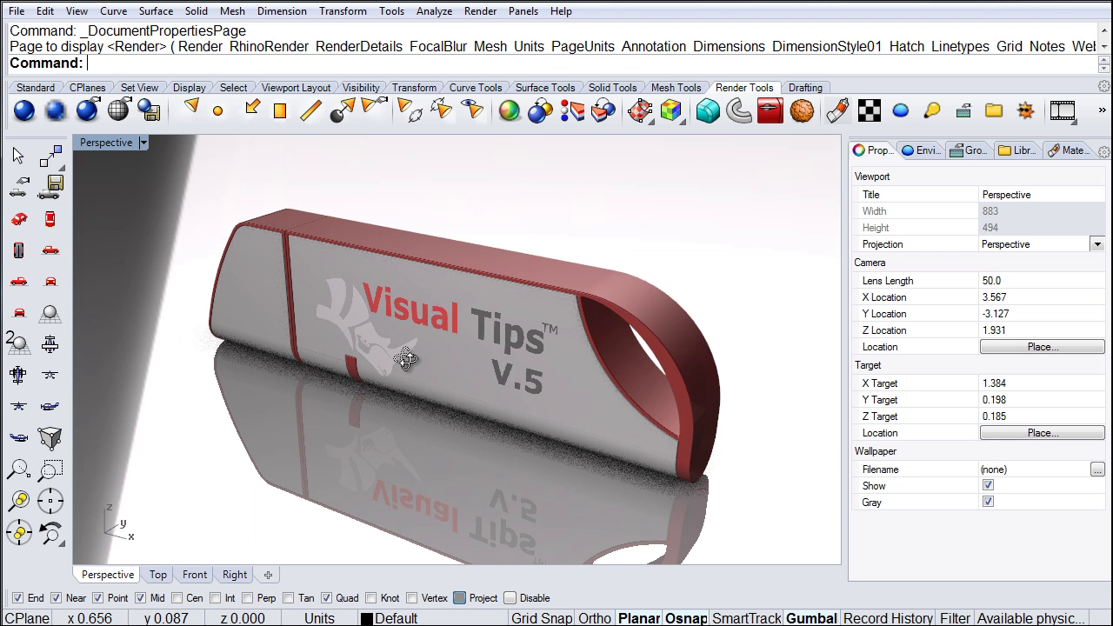
{"action": "right_click_drag", "start_coordinate": [408, 360], "coordinate": [487, 385]}
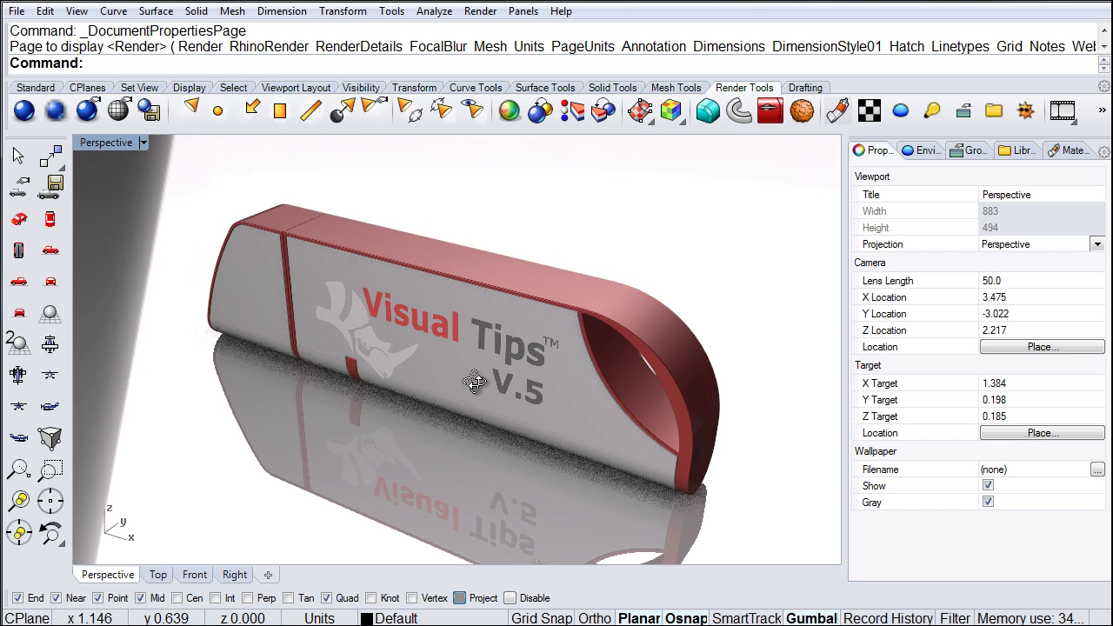
{"action": "left_click", "coordinate": [144, 142]}
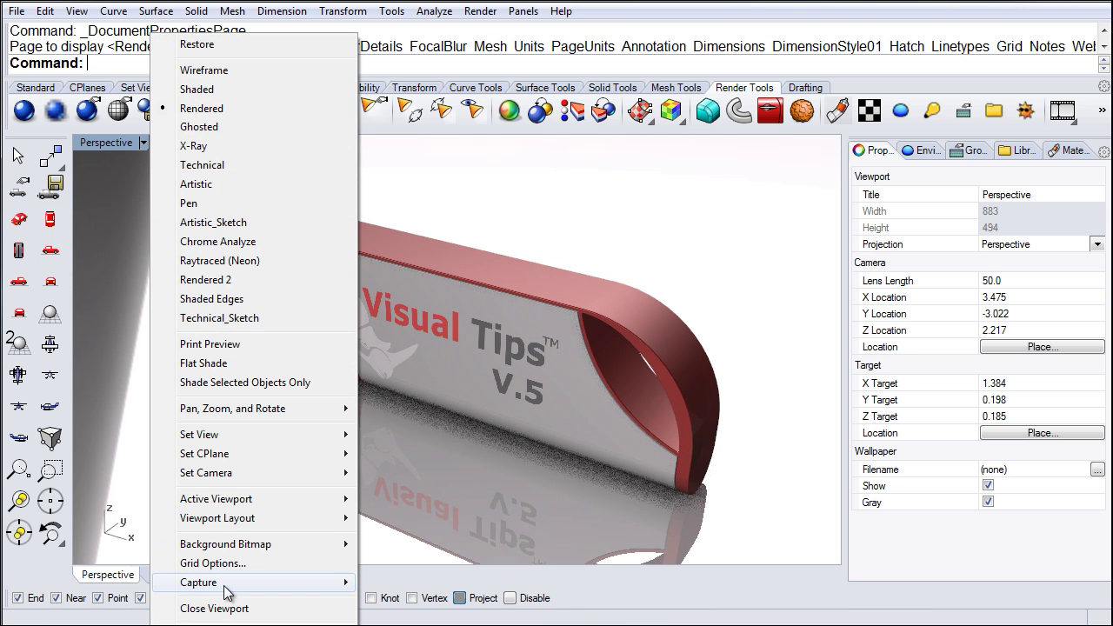
{"action": "mouse_move", "coordinate": [261, 582]}
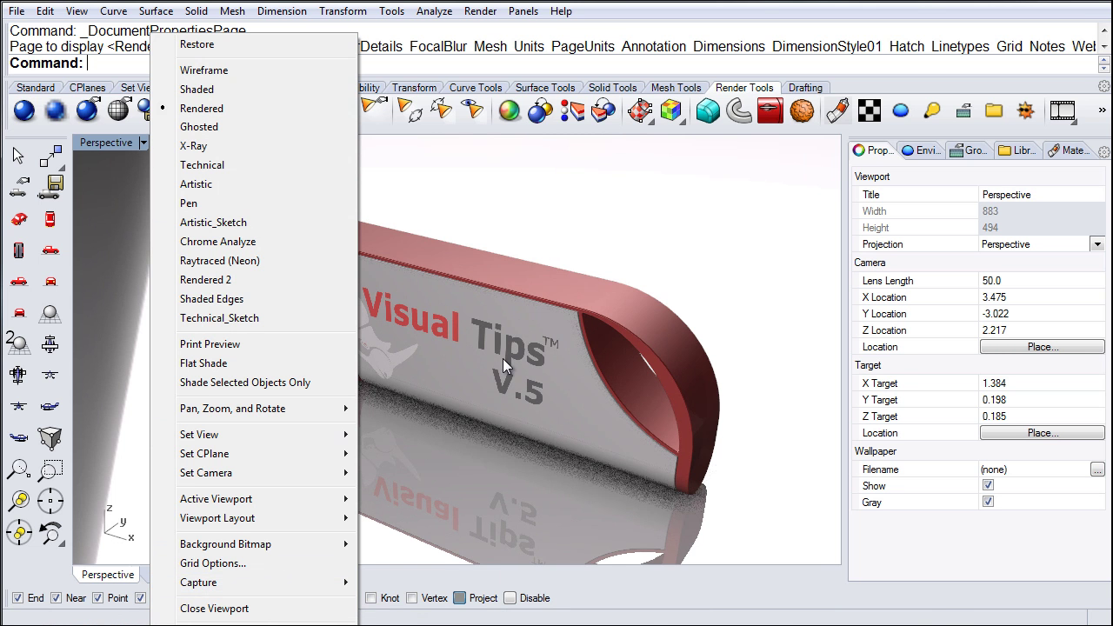
{"action": "left_click", "coordinate": [624, 183]}
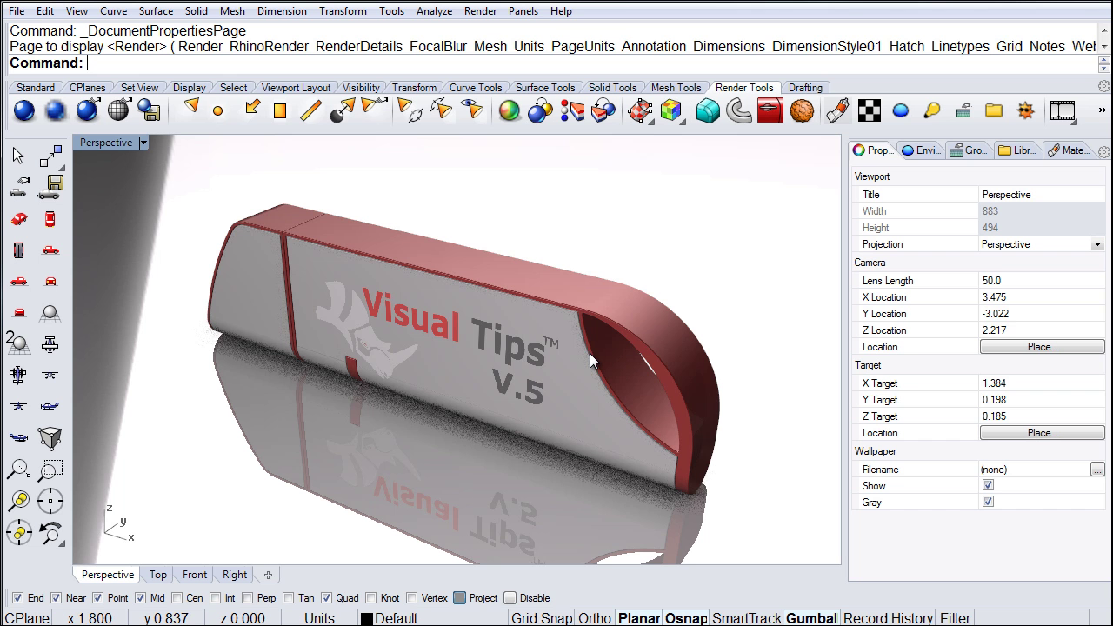
{"action": "right_click_drag", "start_coordinate": [586, 407], "coordinate": [583, 398]}
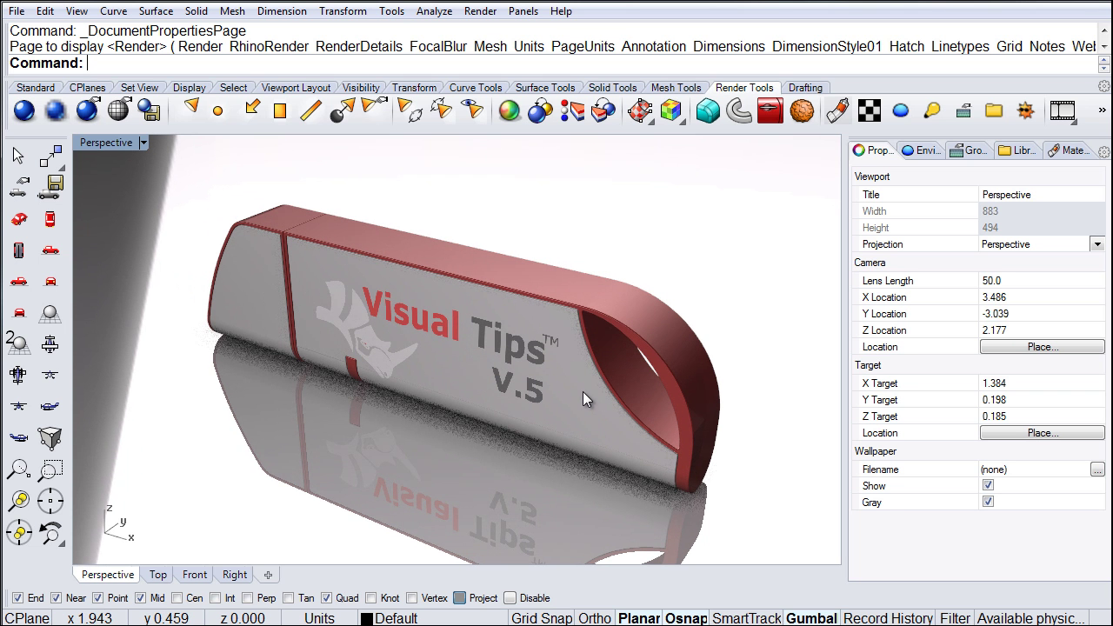